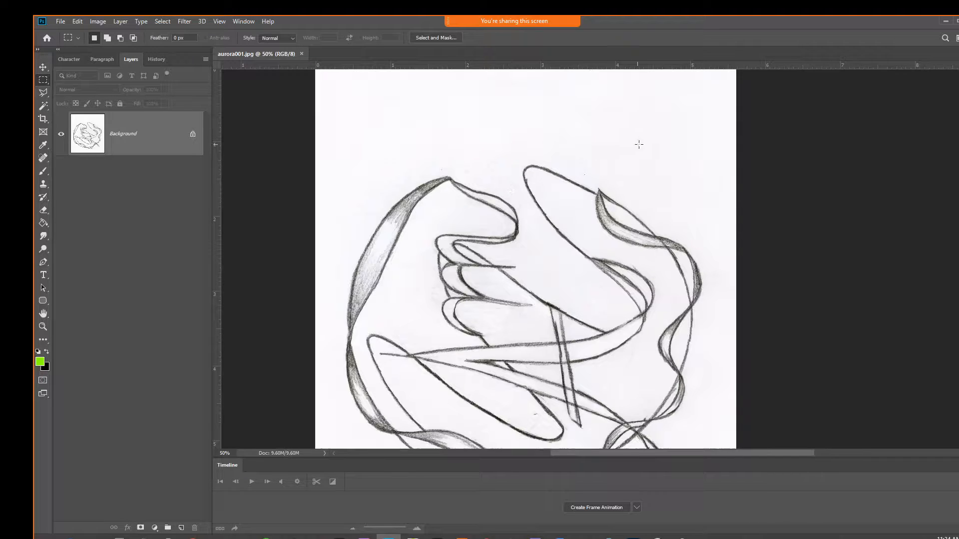
Step: Open a Levels adjustment for the scanned sketch and set the white point by sampling the blank paper
{"action": "scroll", "coordinate": [627, 142], "scroll_direction": "up", "scroll_amount": 5}
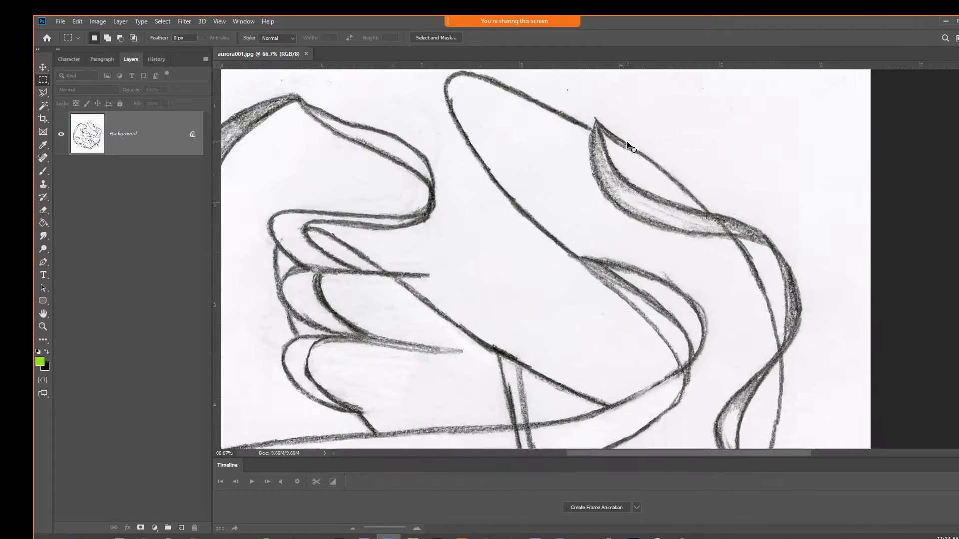
{"action": "scroll", "coordinate": [627, 142], "scroll_direction": "up", "scroll_amount": 1}
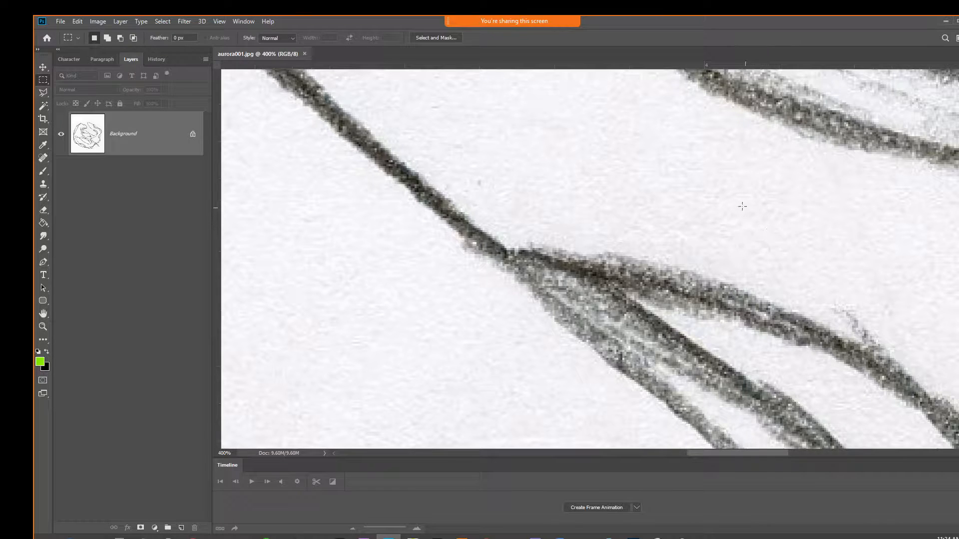
{"action": "left_click", "coordinate": [99, 22]}
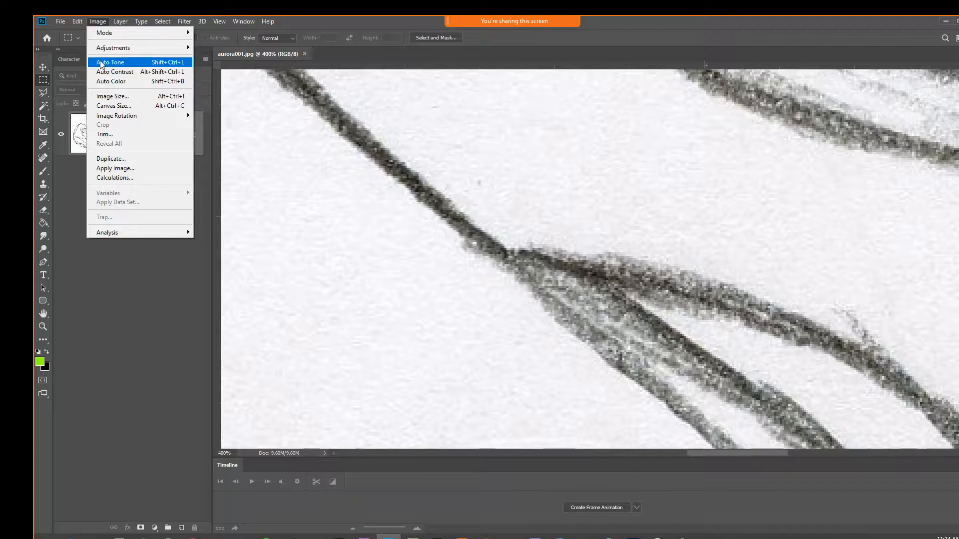
{"action": "mouse_move", "coordinate": [112, 49]}
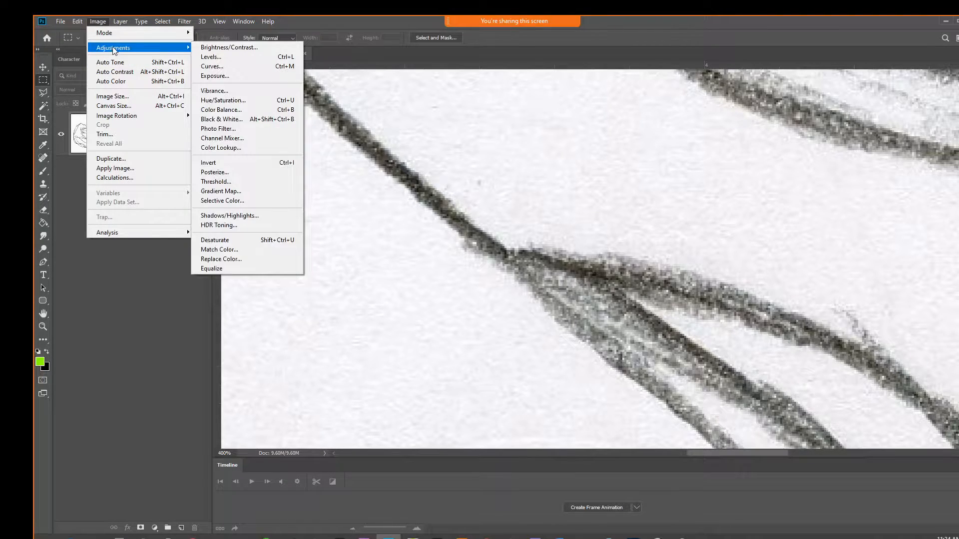
{"action": "left_click", "coordinate": [229, 59]}
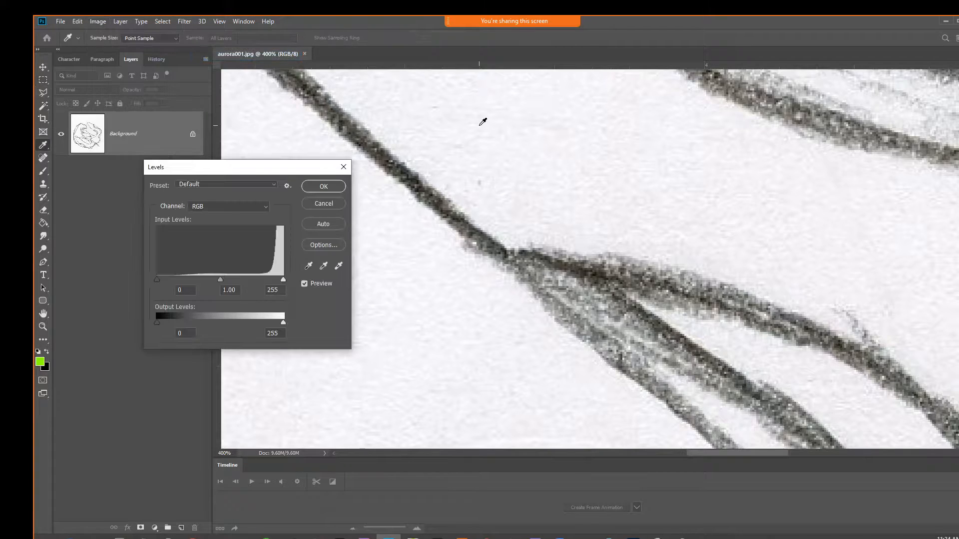
{"action": "left_click", "coordinate": [340, 267]}
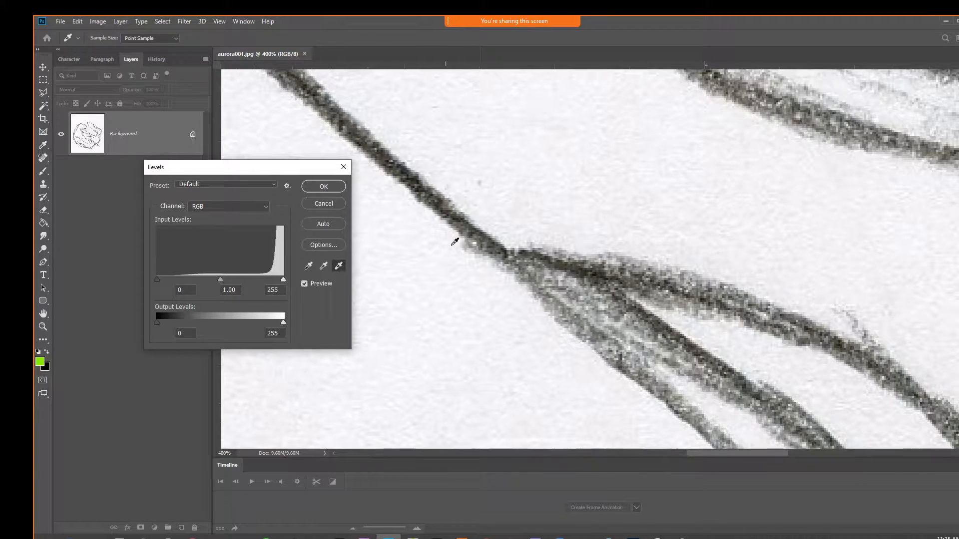
{"action": "left_click", "coordinate": [596, 186]}
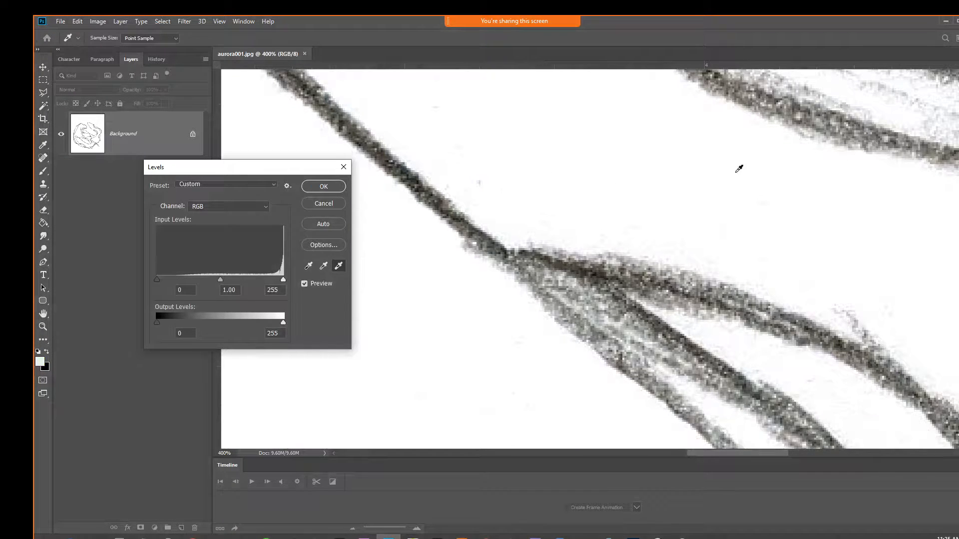
Step: Set the Levels black point by sampling the pencil line, ending on its lighter grey edge to darken the strokes strongly
{"action": "left_click", "coordinate": [308, 266]}
{"action": "left_click", "coordinate": [417, 177]}
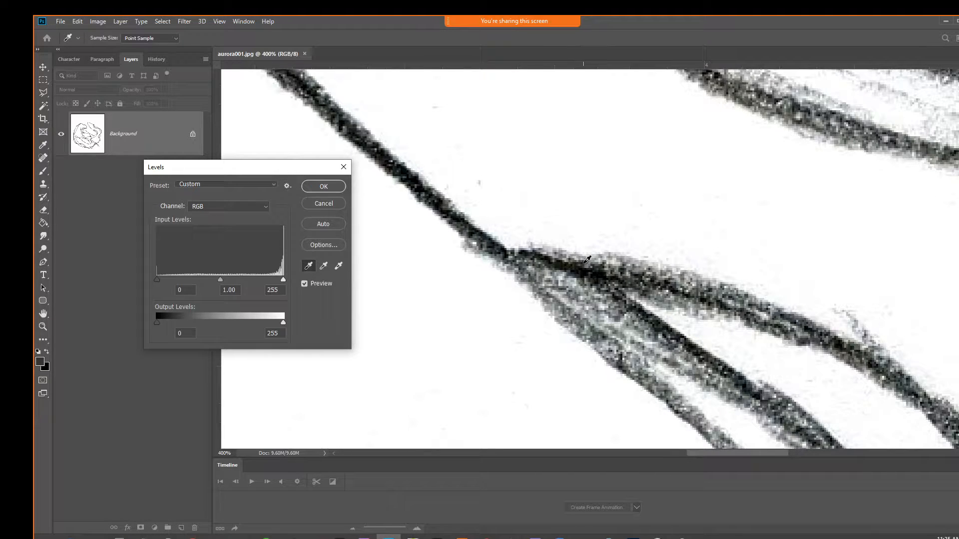
{"action": "left_click", "coordinate": [626, 257]}
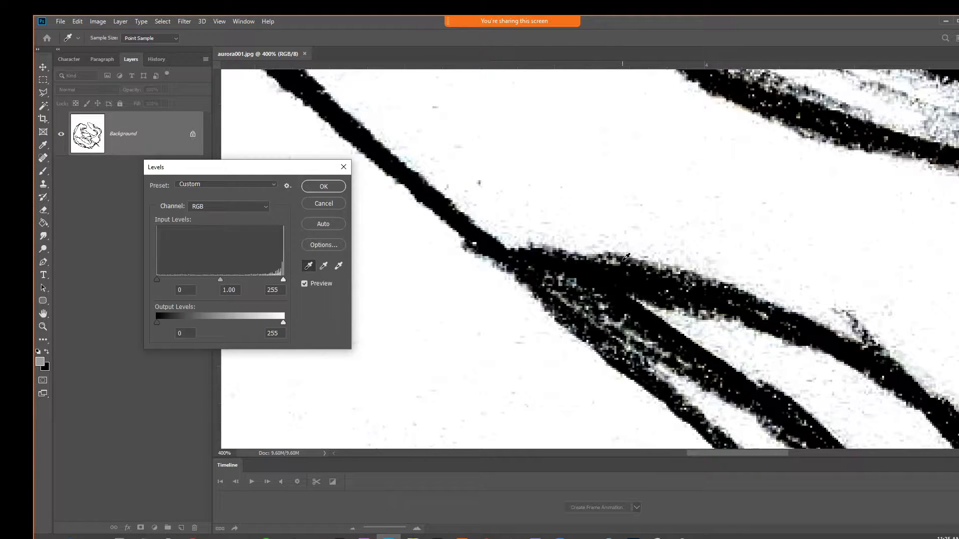
{"action": "scroll", "coordinate": [627, 257], "scroll_direction": "down", "scroll_amount": 5}
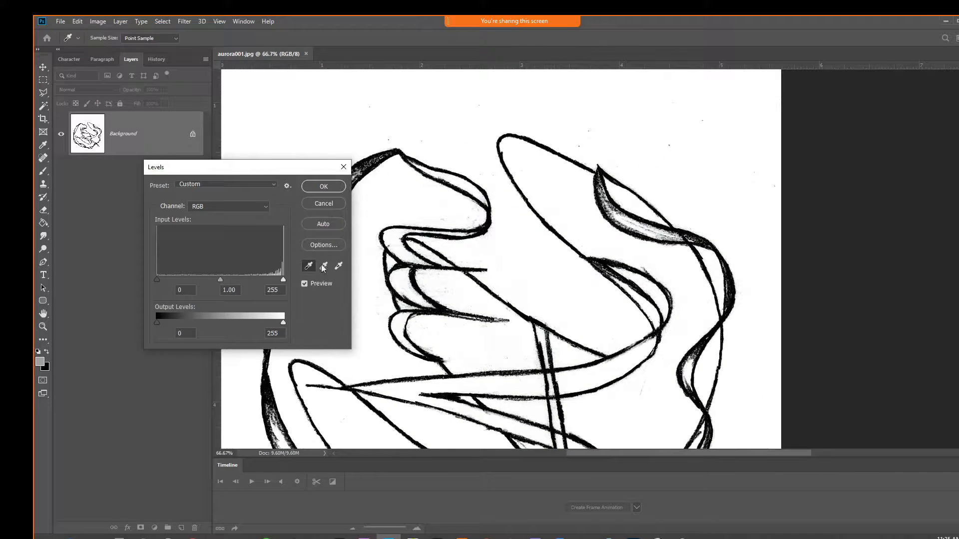
{"action": "left_click", "coordinate": [279, 332]}
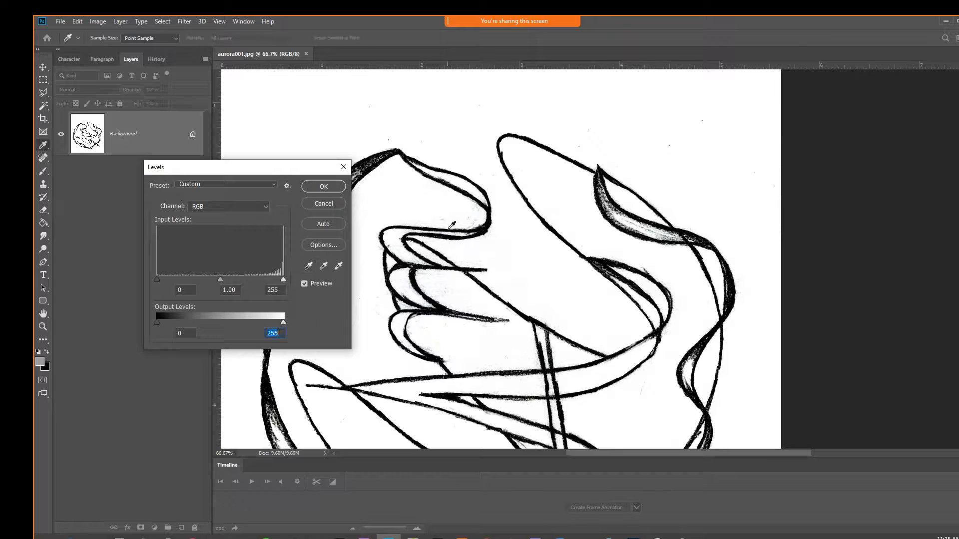
{"action": "left_click", "coordinate": [475, 221]}
{"action": "left_click", "coordinate": [283, 280]}
{"action": "mouse_move", "coordinate": [285, 322]}
{"action": "left_mouse_down"}
{"action": "mouse_move", "coordinate": [271, 320]}
{"action": "mouse_move", "coordinate": [298, 322]}
{"action": "left_mouse_up"}
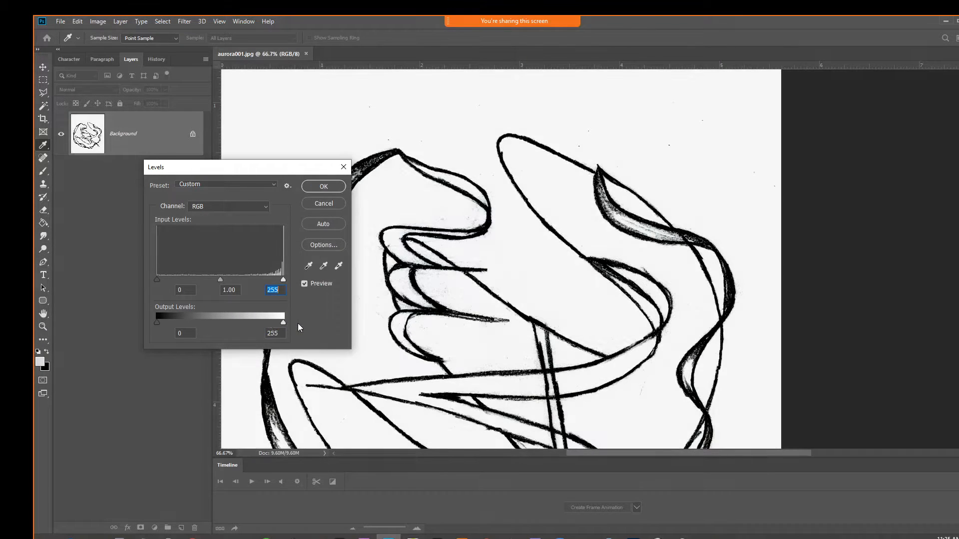
{"action": "mouse_move", "coordinate": [155, 323]}
{"action": "left_mouse_down"}
{"action": "mouse_move", "coordinate": [191, 322]}
{"action": "mouse_move", "coordinate": [144, 322]}
{"action": "left_mouse_up"}
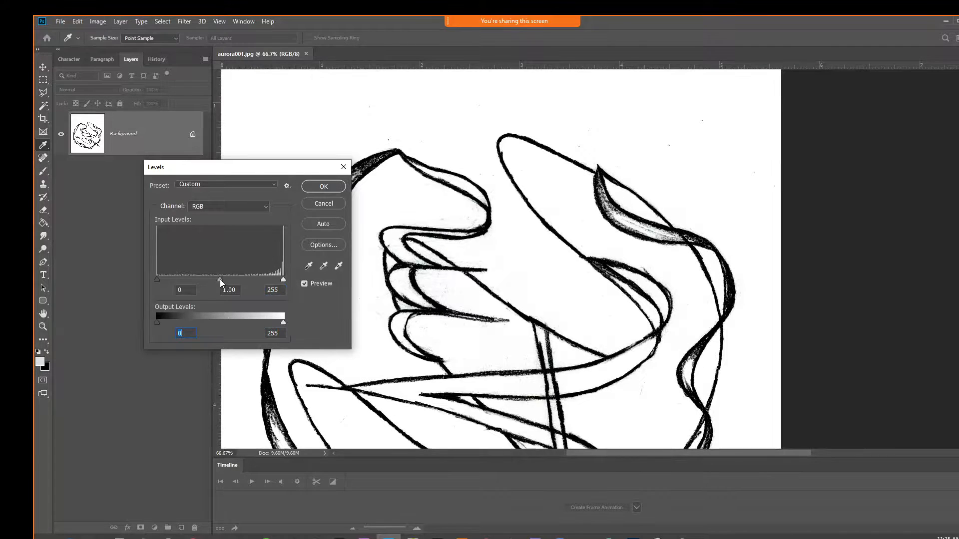
Step: Raise the midtone input level to 9.99 and apply the Levels adjustment
{"action": "left_click", "coordinate": [219, 280]}
{"action": "mouse_move", "coordinate": [159, 281]}
{"action": "left_mouse_down"}
{"action": "mouse_move", "coordinate": [209, 285]}
{"action": "mouse_move", "coordinate": [133, 278]}
{"action": "left_mouse_up"}
{"action": "mouse_move", "coordinate": [221, 280]}
{"action": "left_mouse_down"}
{"action": "mouse_move", "coordinate": [265, 285]}
{"action": "mouse_move", "coordinate": [150, 276]}
{"action": "left_mouse_up"}
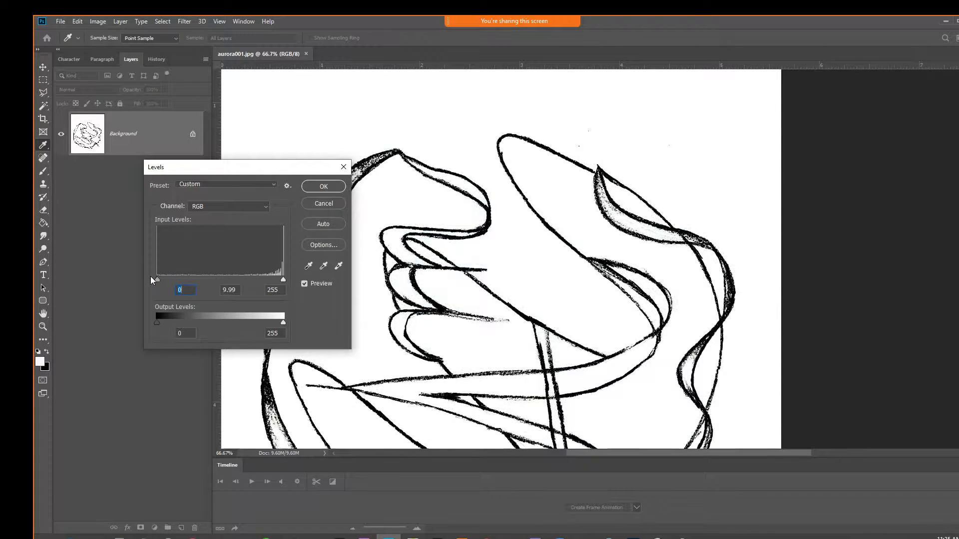
{"action": "left_click", "coordinate": [157, 277]}
{"action": "key", "text": "m"}
{"action": "key", "text": "Return"}
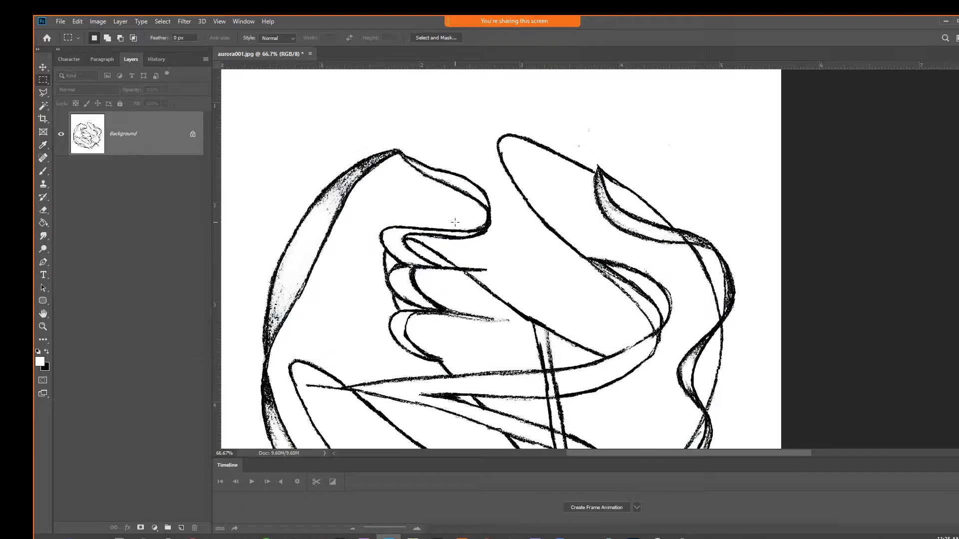
Step: Save the cleaned-up sketch as the JPEG aurora001.jpg in the Pictures folder
{"action": "key", "text": "ctrl+minus"}
{"action": "key", "text": "ctrl+minus"}
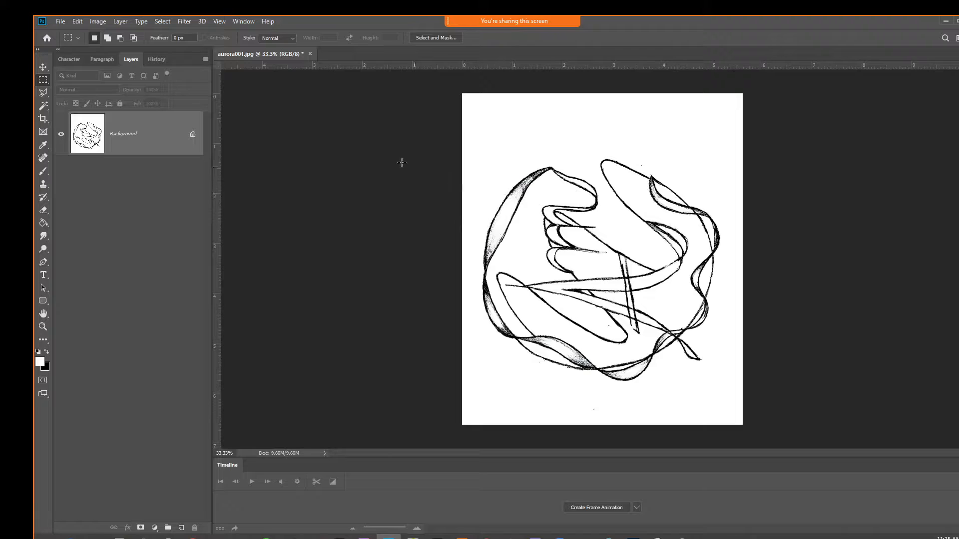
{"action": "left_click", "coordinate": [60, 21]}
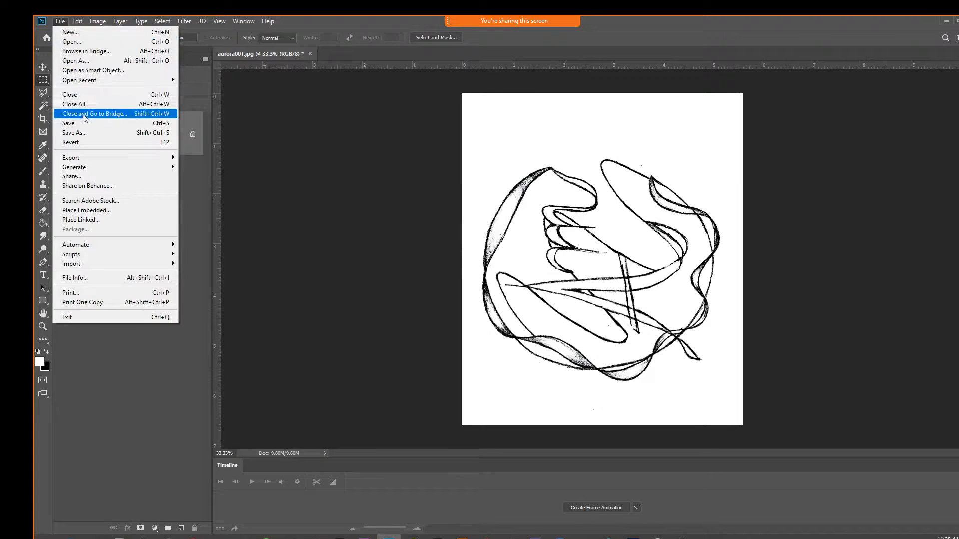
{"action": "left_click", "coordinate": [80, 132]}
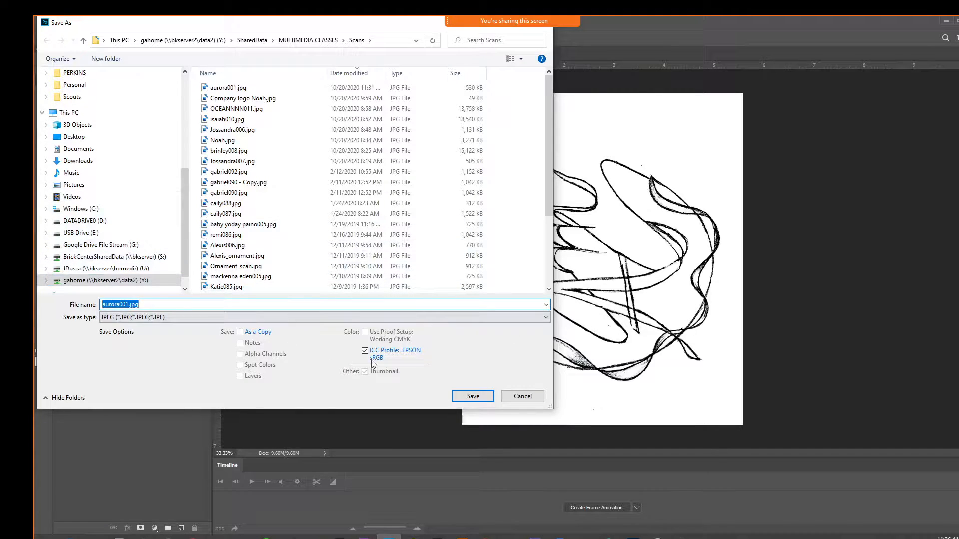
{"action": "left_click", "coordinate": [85, 186]}
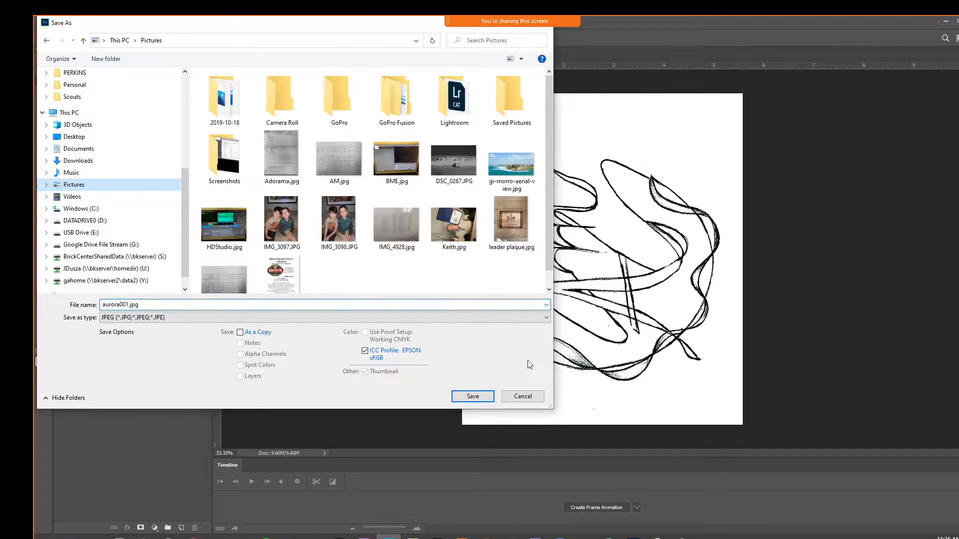
{"action": "left_click", "coordinate": [473, 396]}
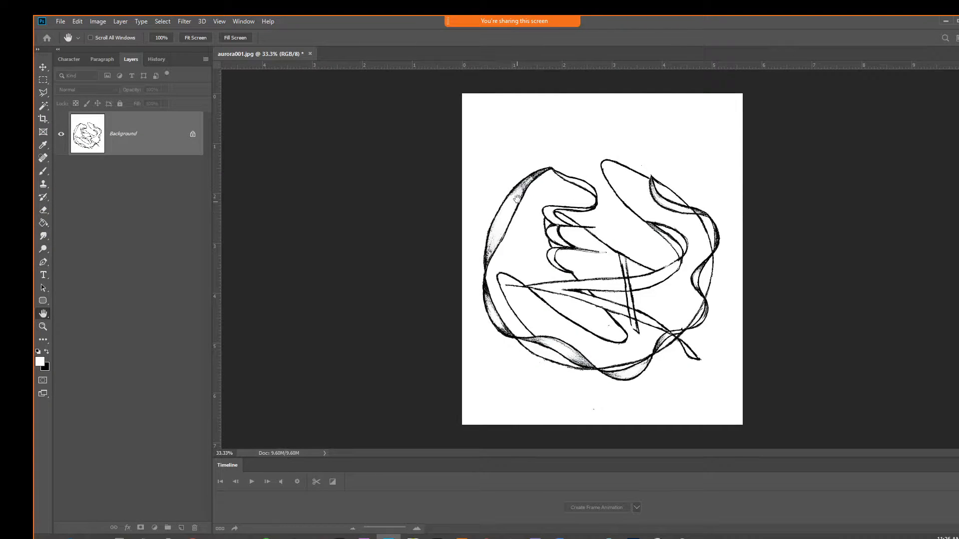
Step: Switch to Chrome, open the Logo Scans album from the 10/20/20-Tuesday classroom post, and start adding photos to it
{"action": "mouse_move", "coordinate": [484, 537]}
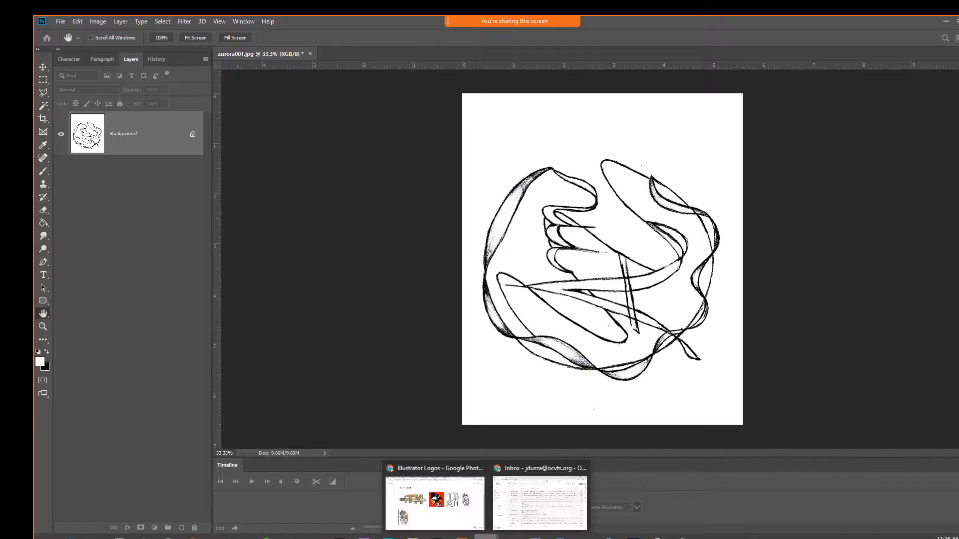
{"action": "left_click", "coordinate": [447, 474]}
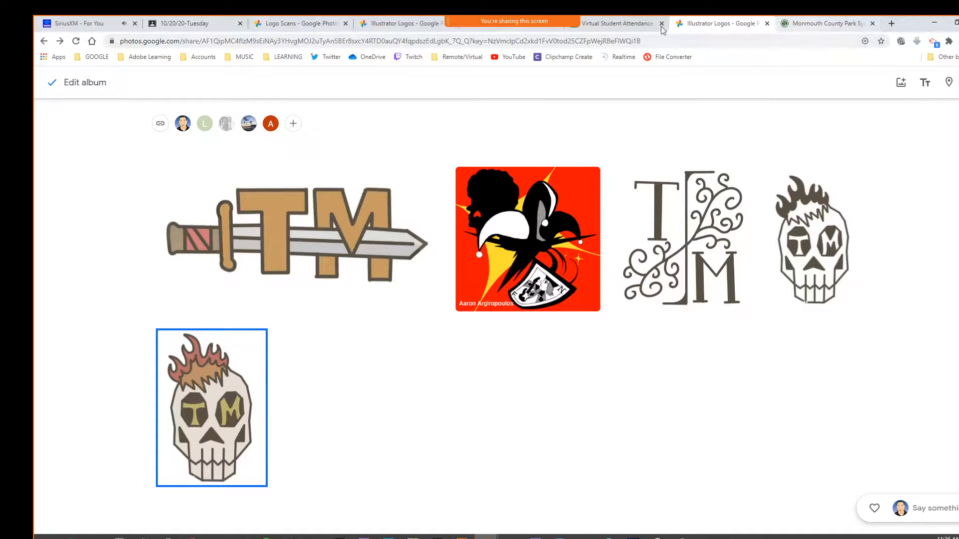
{"action": "left_click", "coordinate": [193, 23]}
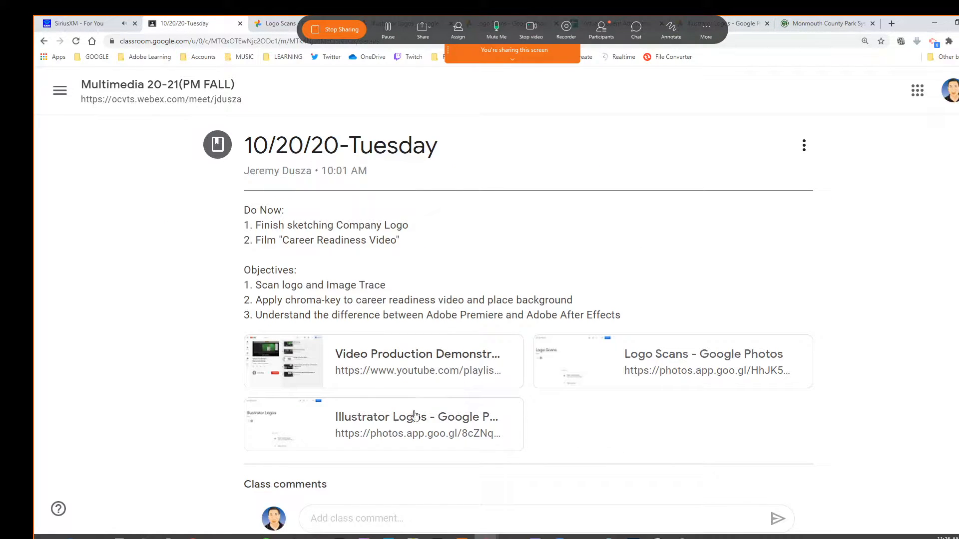
{"action": "left_click", "coordinate": [660, 360]}
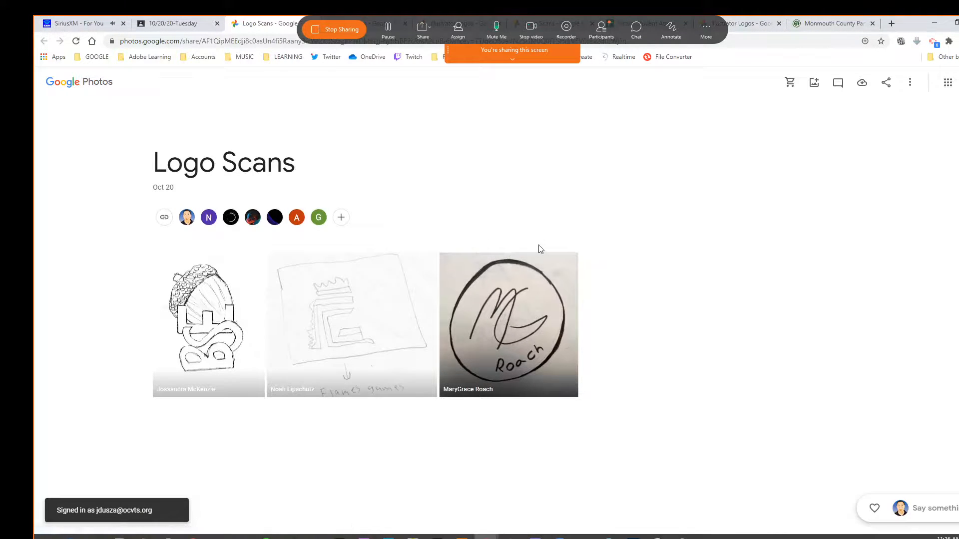
{"action": "left_click", "coordinate": [813, 83]}
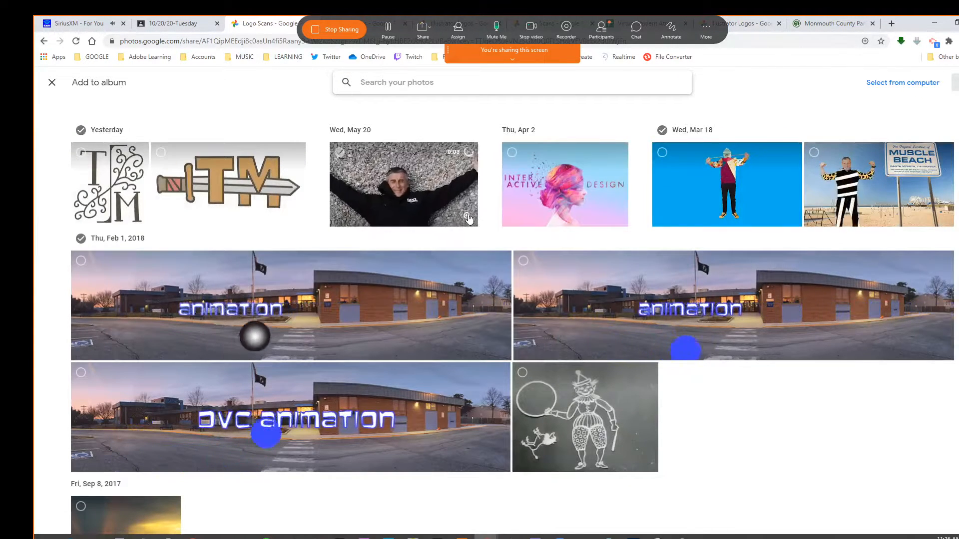
Step: Look for the saved sketch in the computer's Pictures folder for upload, and cancel the file selection
{"action": "left_click", "coordinate": [920, 84]}
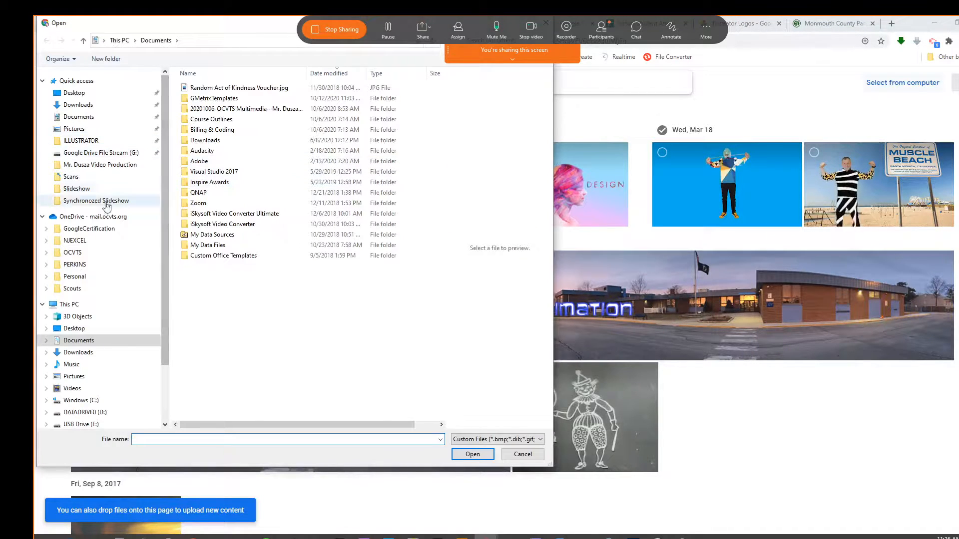
{"action": "left_click", "coordinate": [112, 130]}
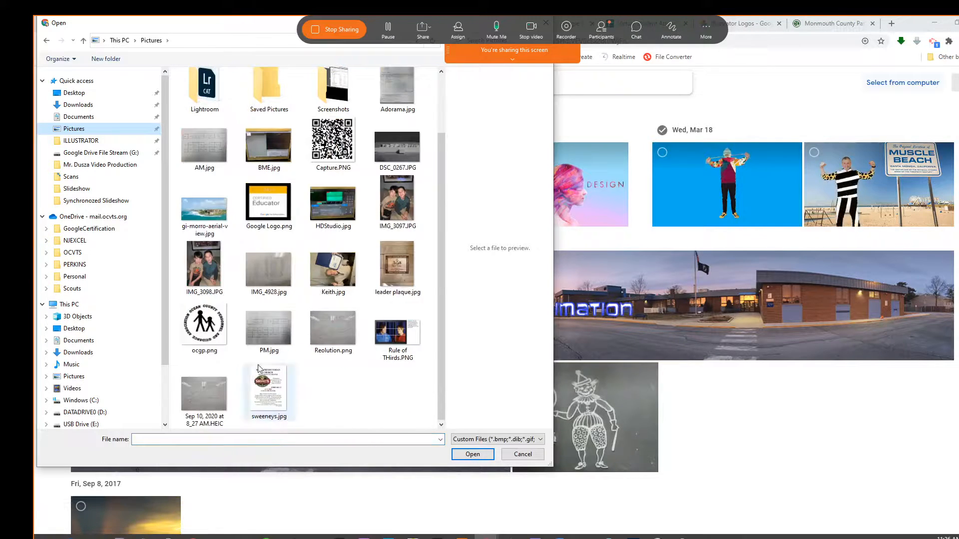
{"action": "scroll", "coordinate": [234, 345], "scroll_direction": "up", "scroll_amount": 1}
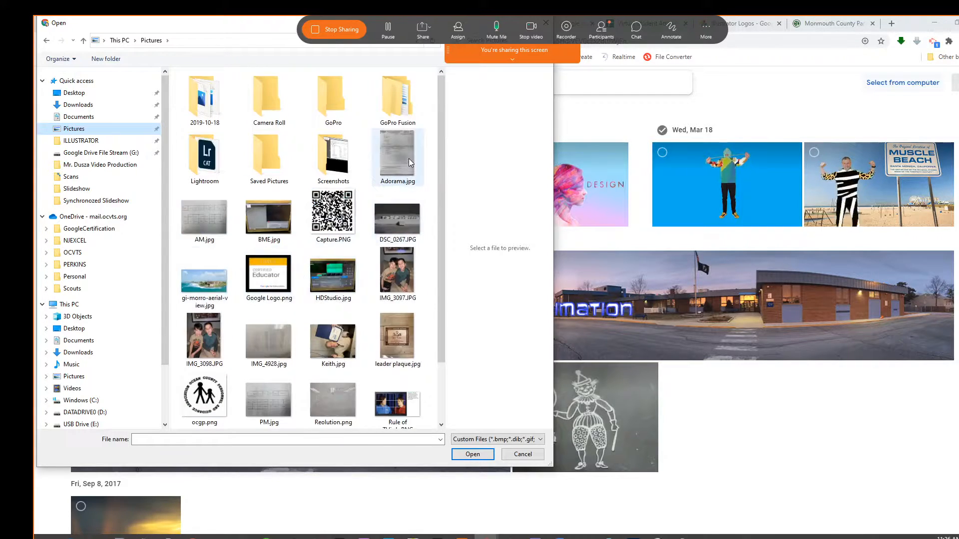
{"action": "left_click", "coordinate": [523, 454]}
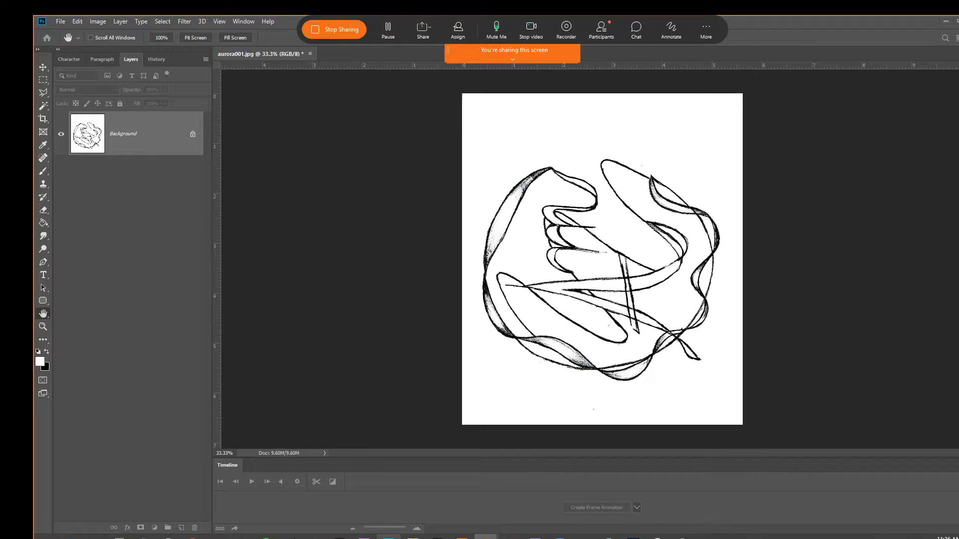
Step: Switch back to Photoshop and finish saving the sketch with JPEG quality 12 Maximum and the Baseline ("Standard") format
{"action": "left_click", "coordinate": [388, 537]}
{"action": "left_click", "coordinate": [60, 22]}
{"action": "left_click", "coordinate": [323, 153]}
{"action": "left_click", "coordinate": [61, 22]}
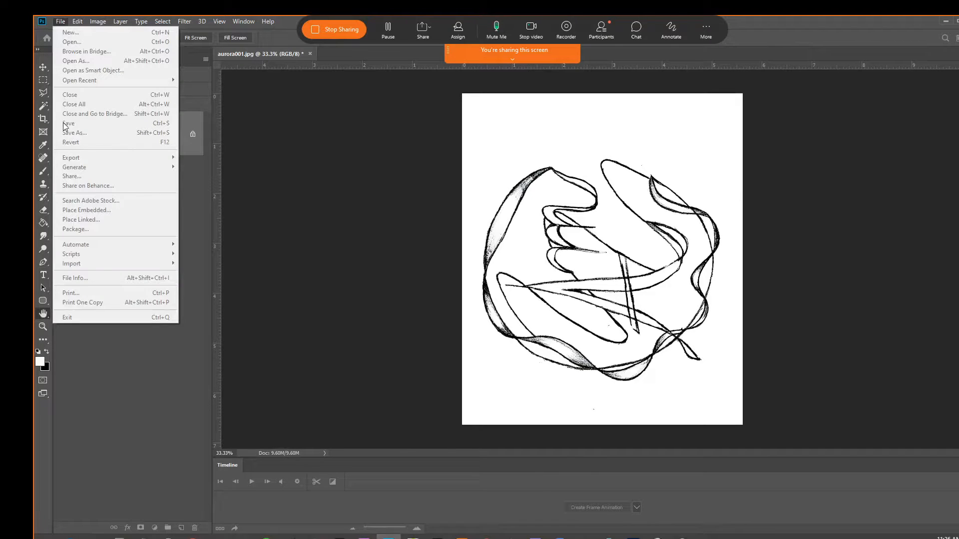
{"action": "left_click", "coordinate": [607, 252]}
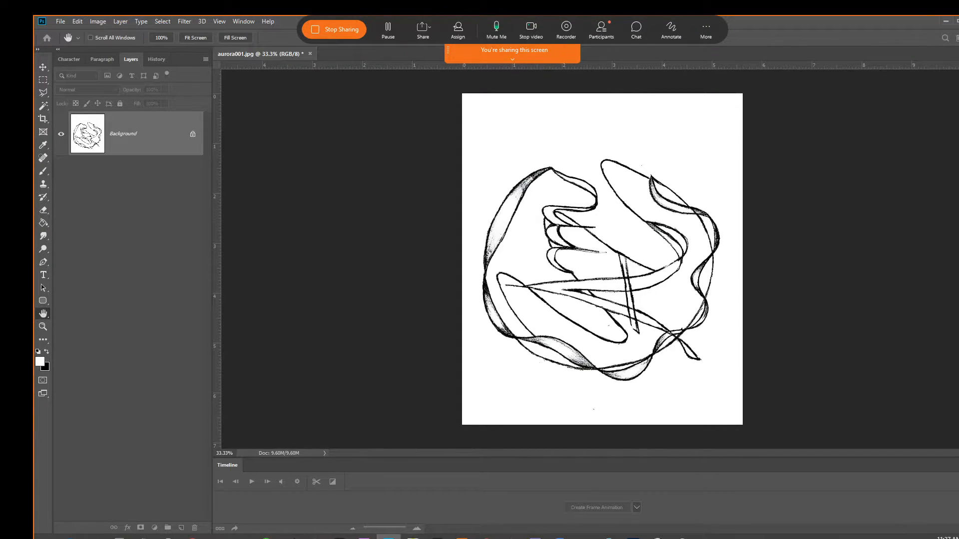
{"action": "key", "text": "ctrl+s"}
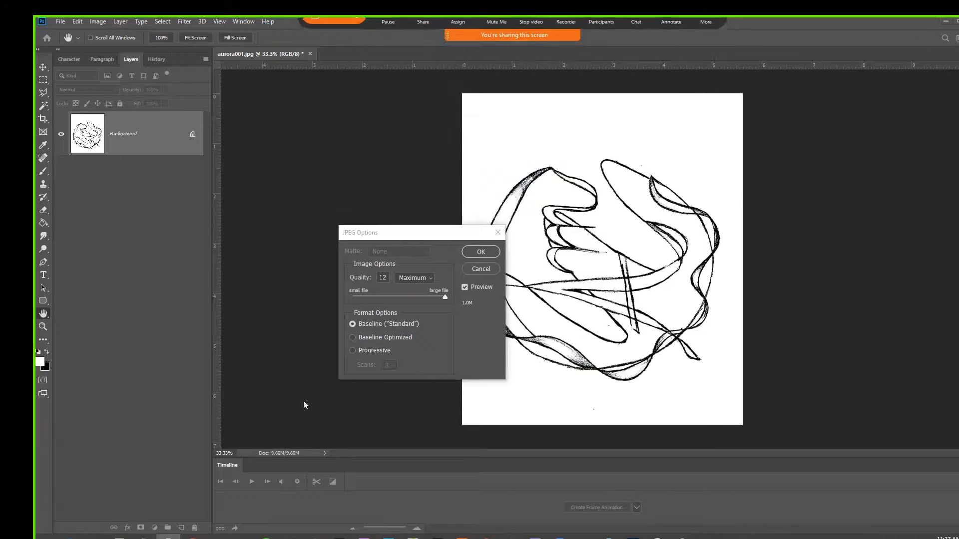
{"action": "left_click", "coordinate": [481, 252]}
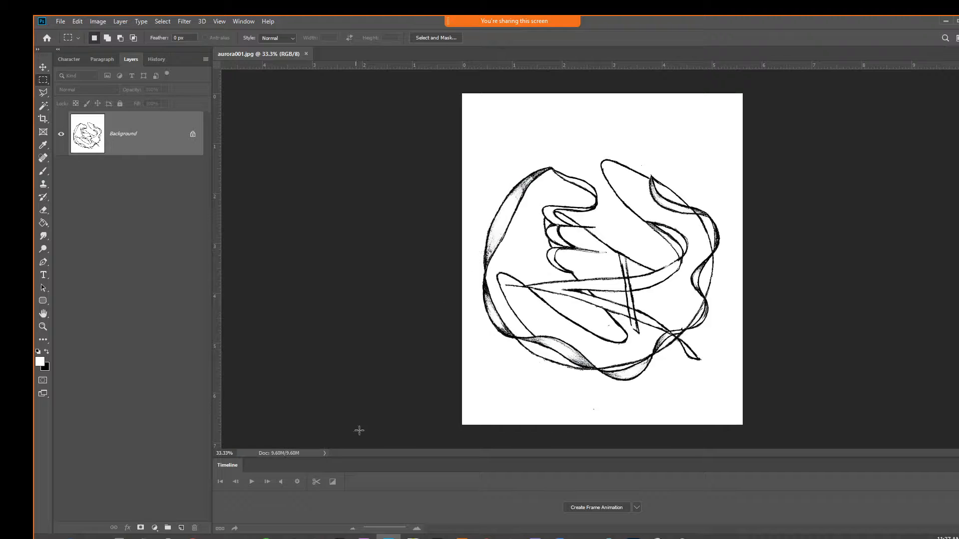
Step: Switch to Chrome and upload aurora001.jpg from the computer's Pictures folder to the Logo Scans album
{"action": "mouse_move", "coordinate": [485, 537]}
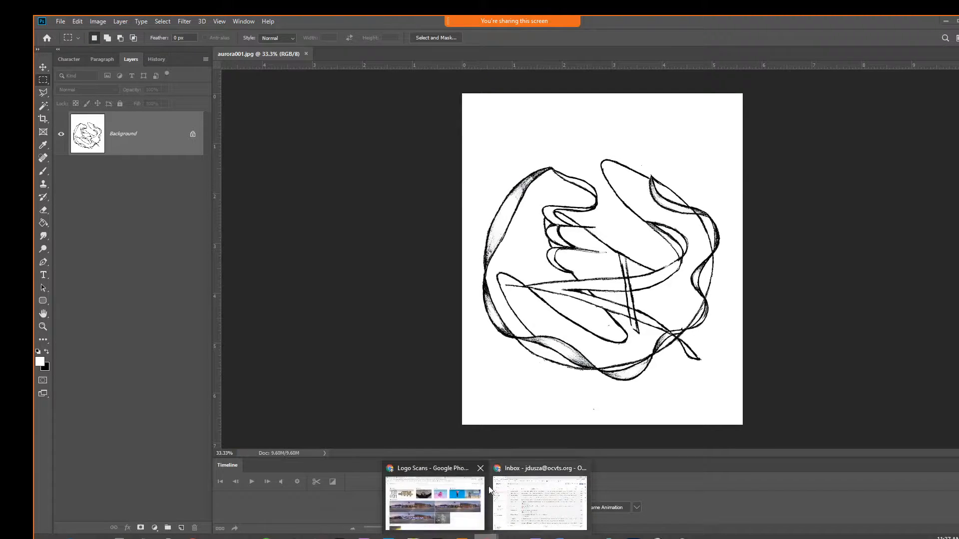
{"action": "left_click", "coordinate": [455, 476]}
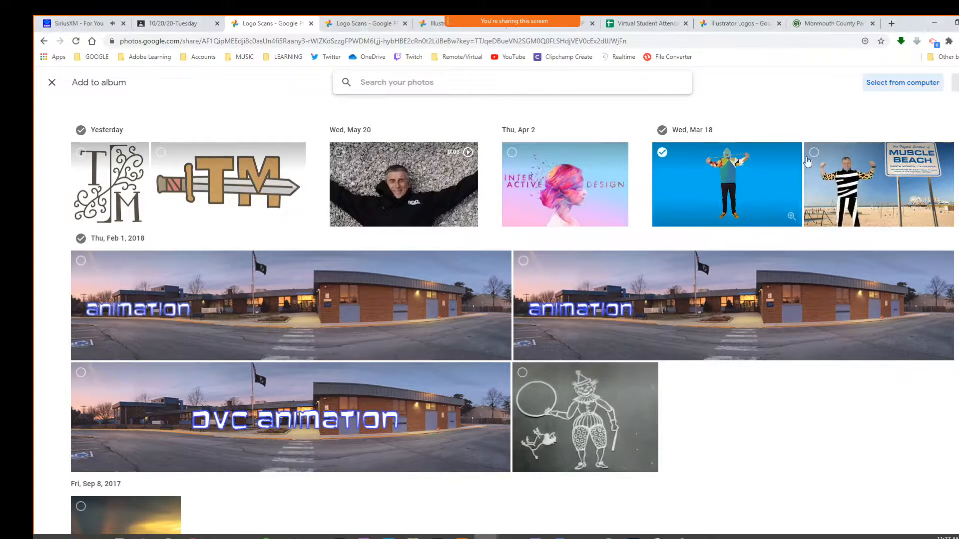
{"action": "left_click", "coordinate": [884, 86]}
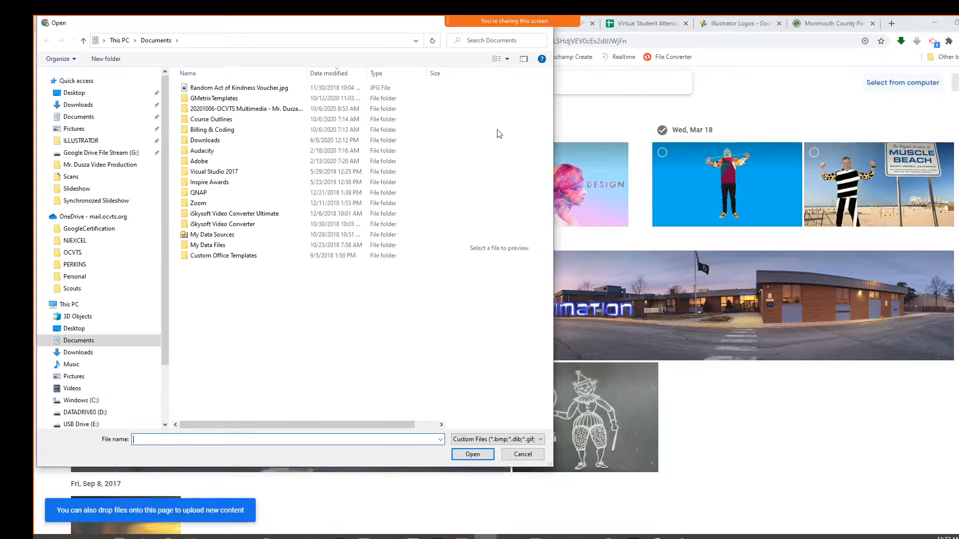
{"action": "left_click", "coordinate": [73, 129]}
{"action": "left_click", "coordinate": [255, 197]}
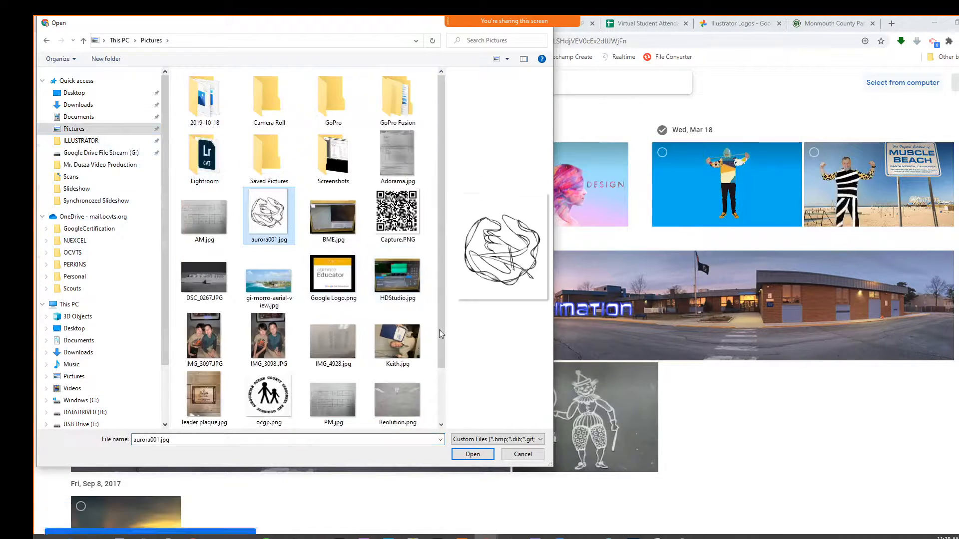
{"action": "left_click", "coordinate": [460, 455]}
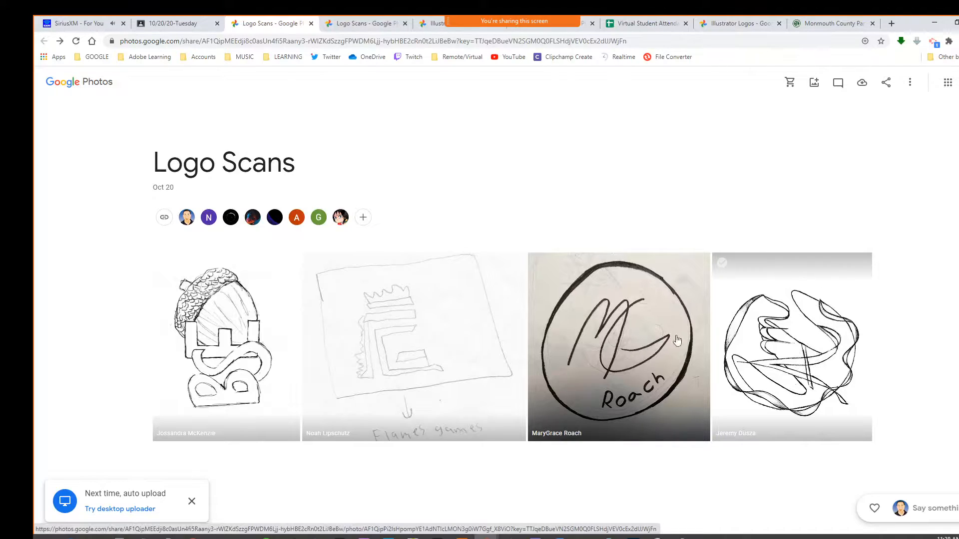
Step: Switch back to Photoshop and rotate the whole sketch image 90° clockwise
{"action": "left_click", "coordinate": [389, 537]}
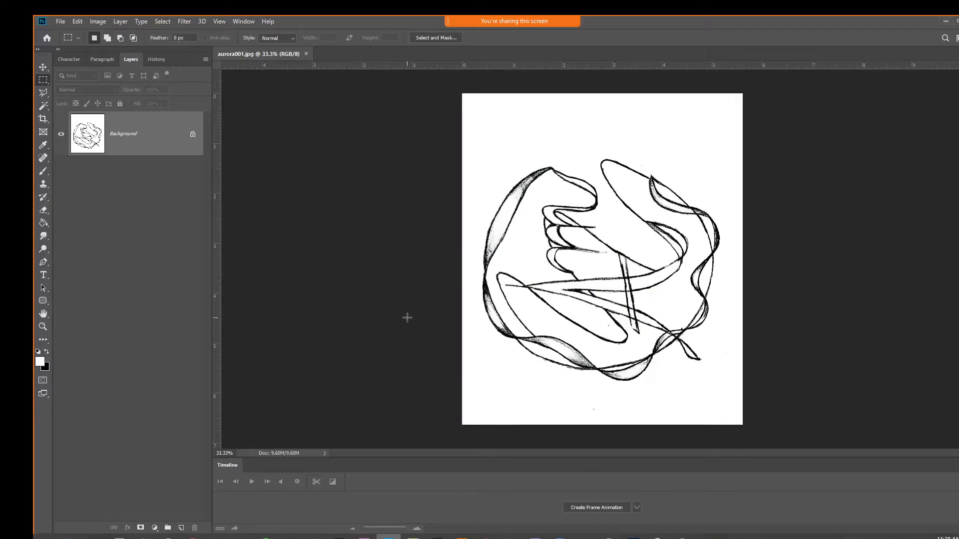
{"action": "left_click", "coordinate": [98, 22]}
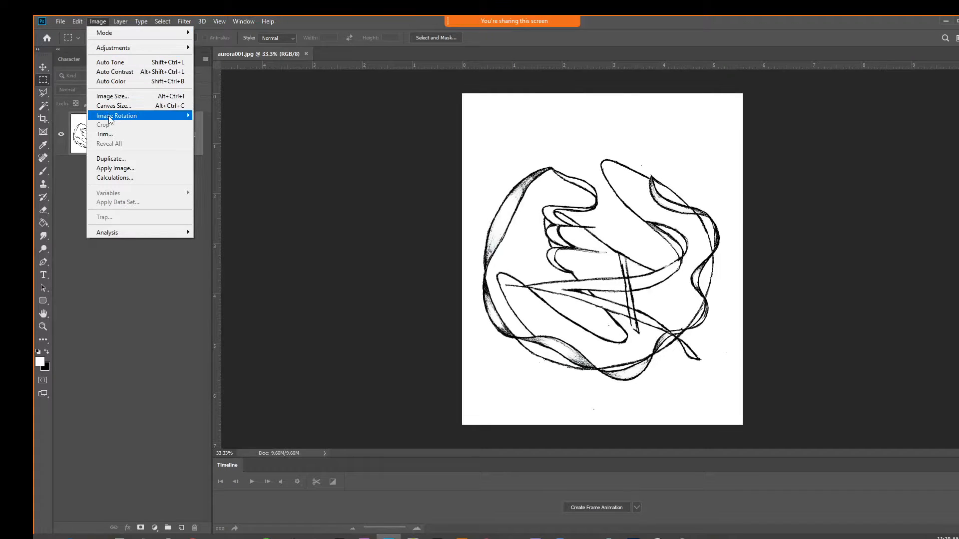
{"action": "mouse_move", "coordinate": [109, 120]}
{"action": "left_click", "coordinate": [248, 121]}
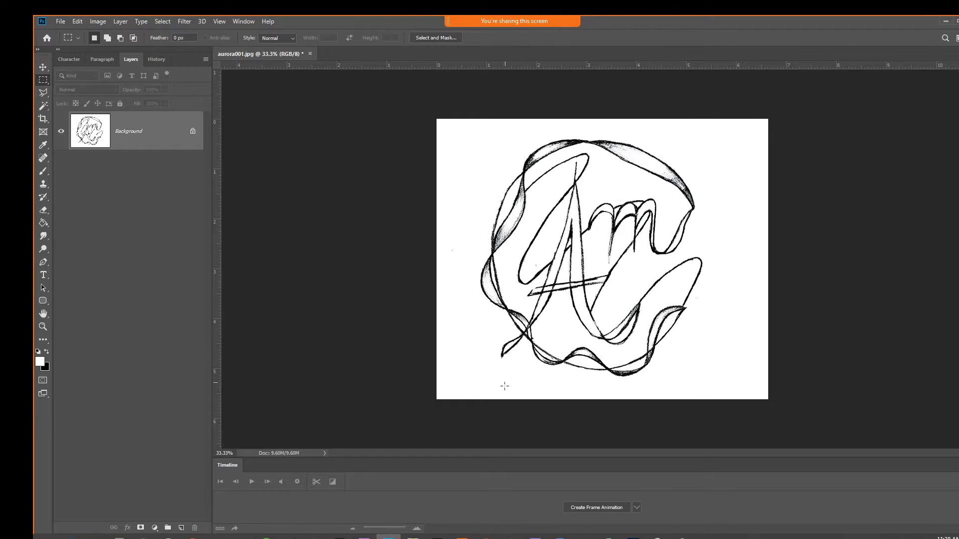
Step: Switch to Illustrator and start a new document from the Film & Video preset HDV 720 at 1280 x 720 px
{"action": "left_click", "coordinate": [460, 537]}
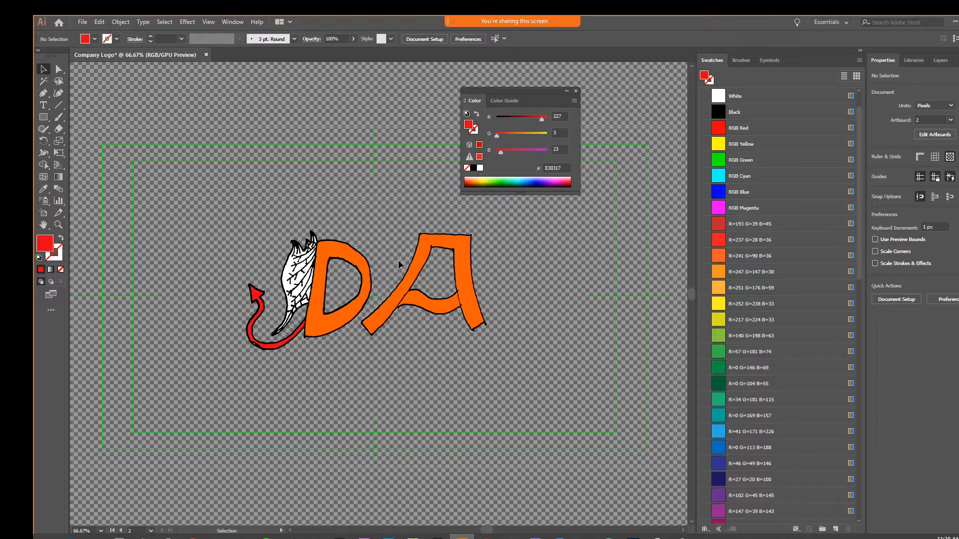
{"action": "left_click", "coordinate": [82, 22]}
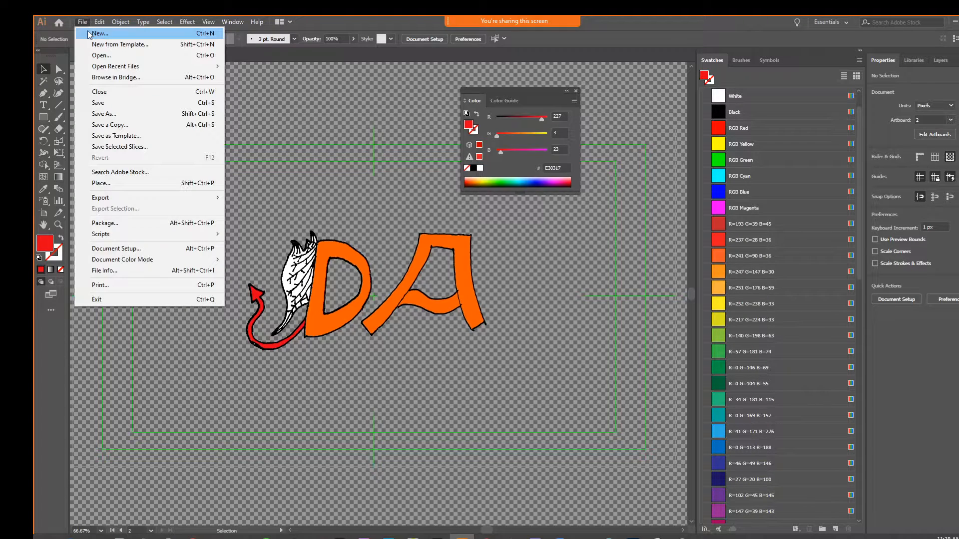
{"action": "left_click", "coordinate": [89, 33]}
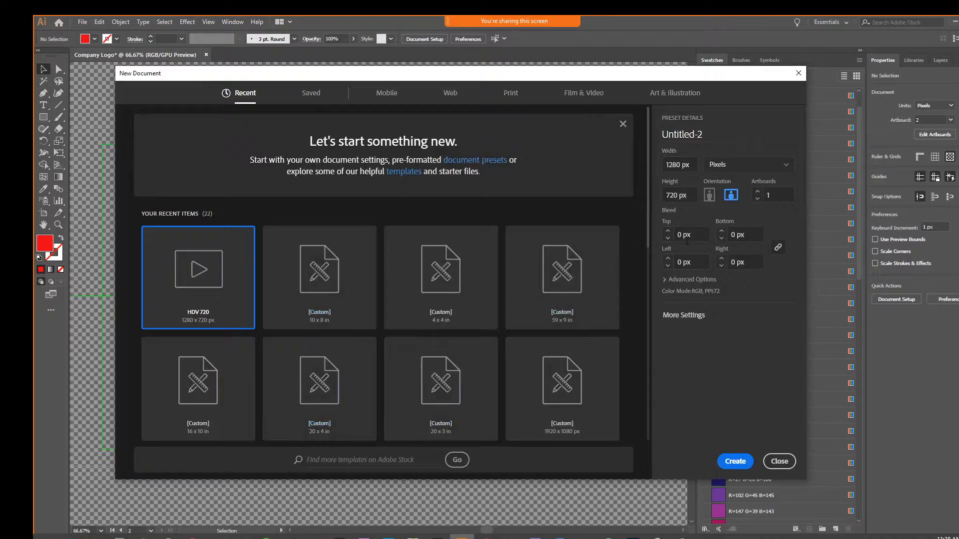
{"action": "left_click", "coordinate": [714, 138]}
{"action": "left_click", "coordinate": [575, 96]}
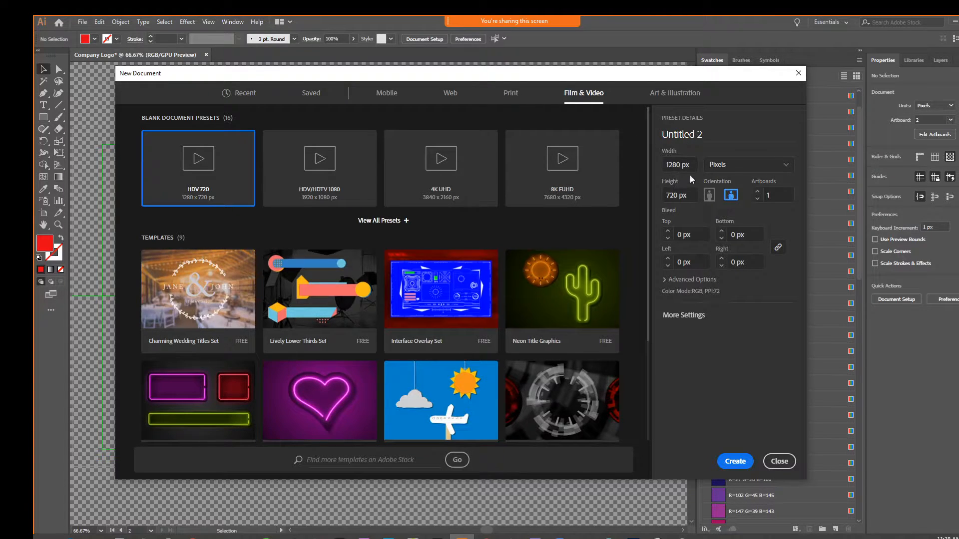
Step: Name the new document Aurora and create it
{"action": "left_click_drag", "start_coordinate": [713, 142], "coordinate": [641, 133]}
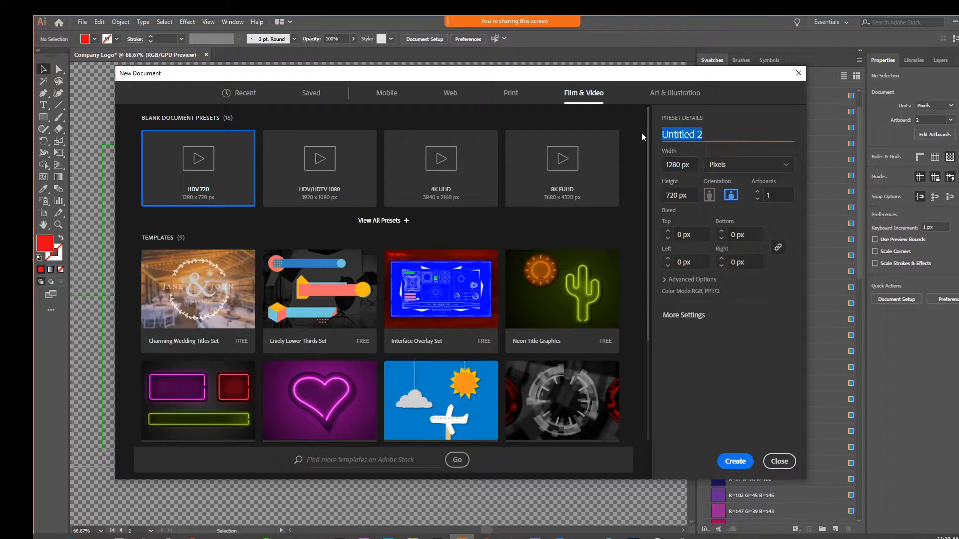
{"action": "type", "text": "AUrora"}
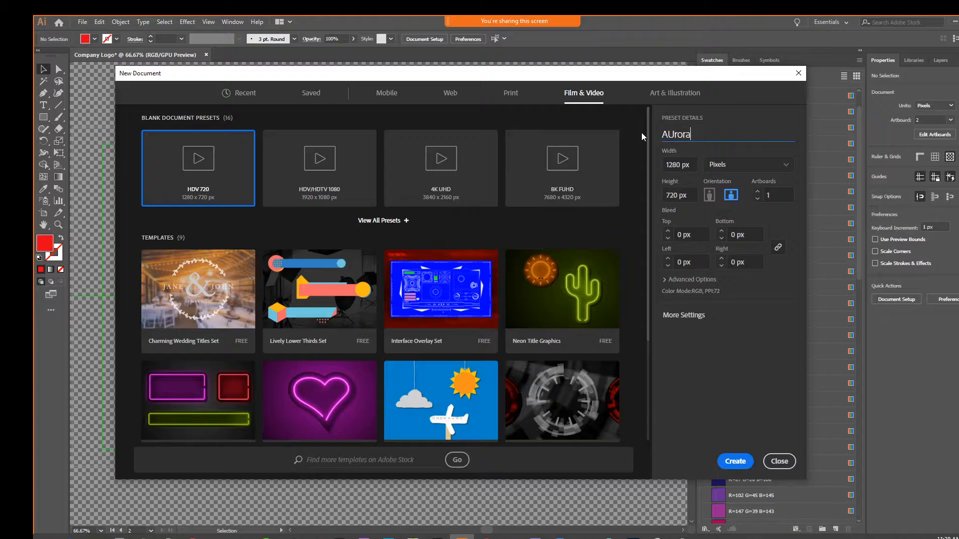
{"action": "double_click", "coordinate": [671, 134]}
{"action": "type", "text": "U"}
{"action": "type", "text": "Au"}
{"action": "type", "text": "rora"}
{"action": "left_click", "coordinate": [752, 464]}
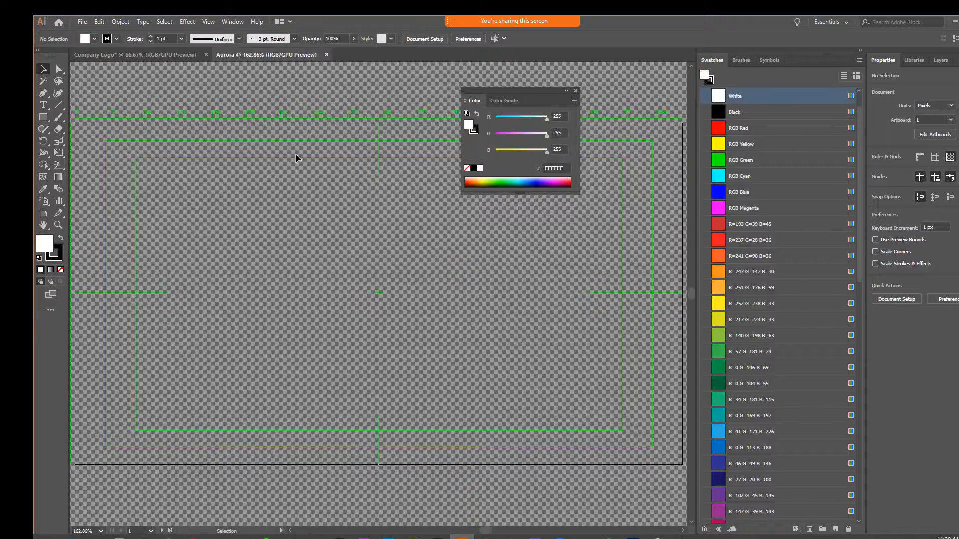
Step: Place aurora001.jpg from the Pictures folder on the Aurora artboard
{"action": "left_click", "coordinate": [80, 23]}
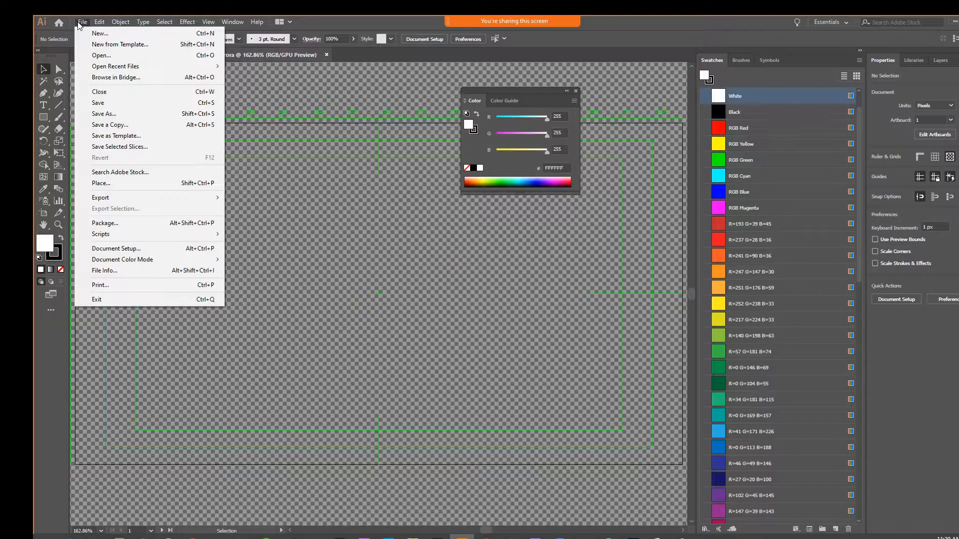
{"action": "left_click", "coordinate": [101, 183]}
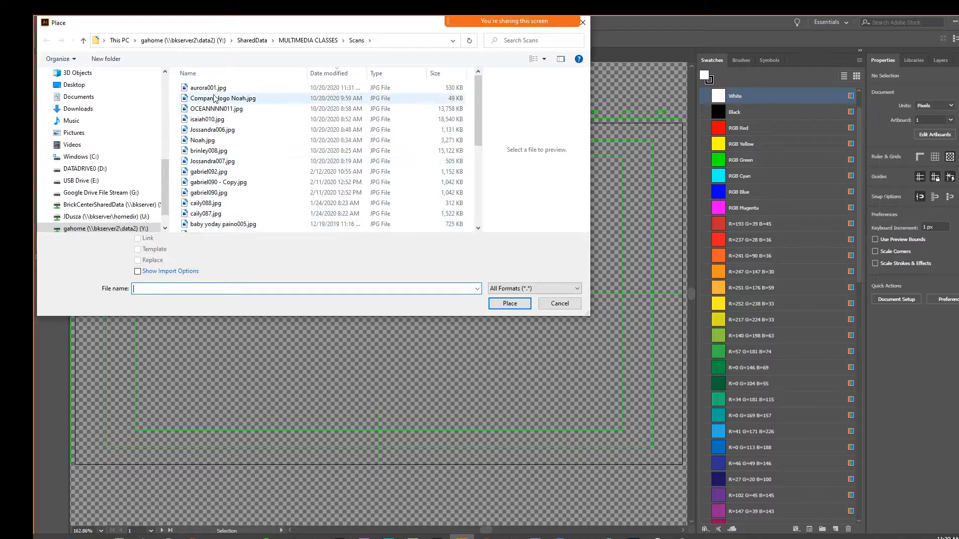
{"action": "left_click", "coordinate": [82, 134]}
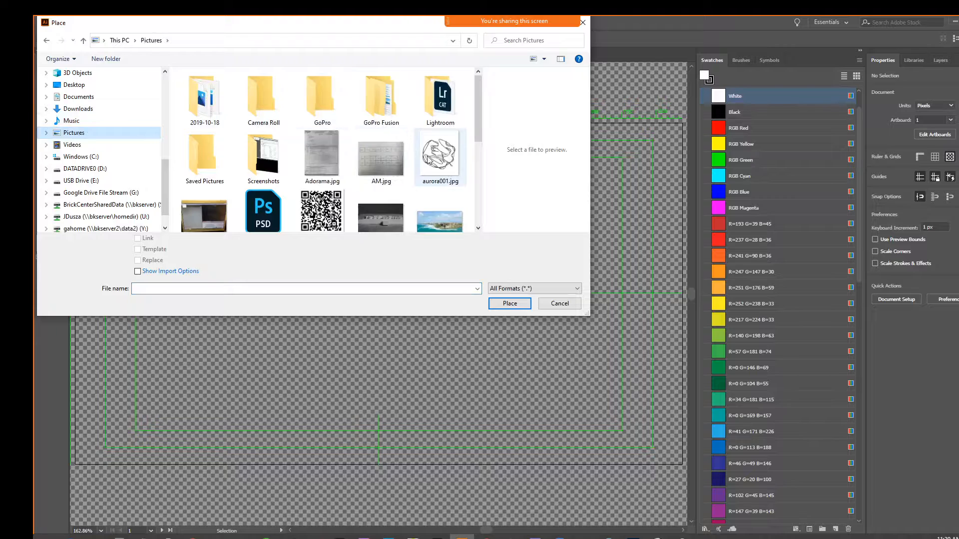
{"action": "left_click", "coordinate": [428, 160]}
{"action": "left_click", "coordinate": [510, 303]}
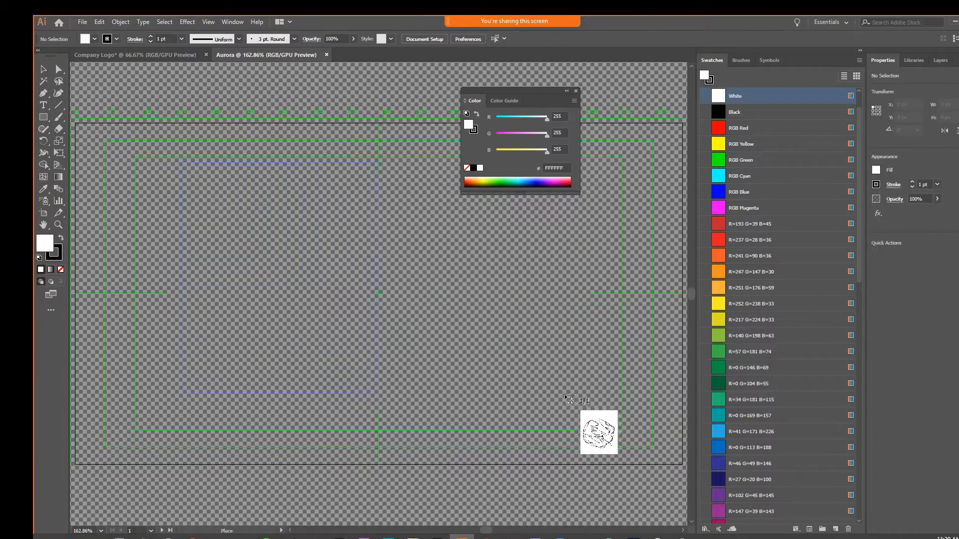
{"action": "left_click", "coordinate": [182, 162]}
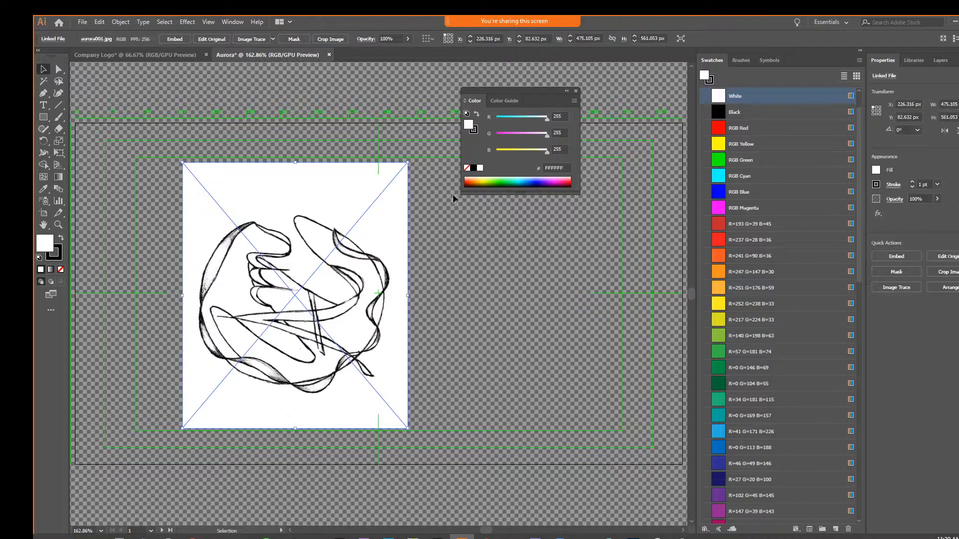
Step: Rotate the placed sketch 90° clockwise, enlarge it to about 675 x 572 px near the artboard's center, and move the Color panel off it
{"action": "left_click_drag", "start_coordinate": [412, 157], "coordinate": [424, 407]}
{"action": "left_click_drag", "start_coordinate": [325, 301], "coordinate": [433, 314]}
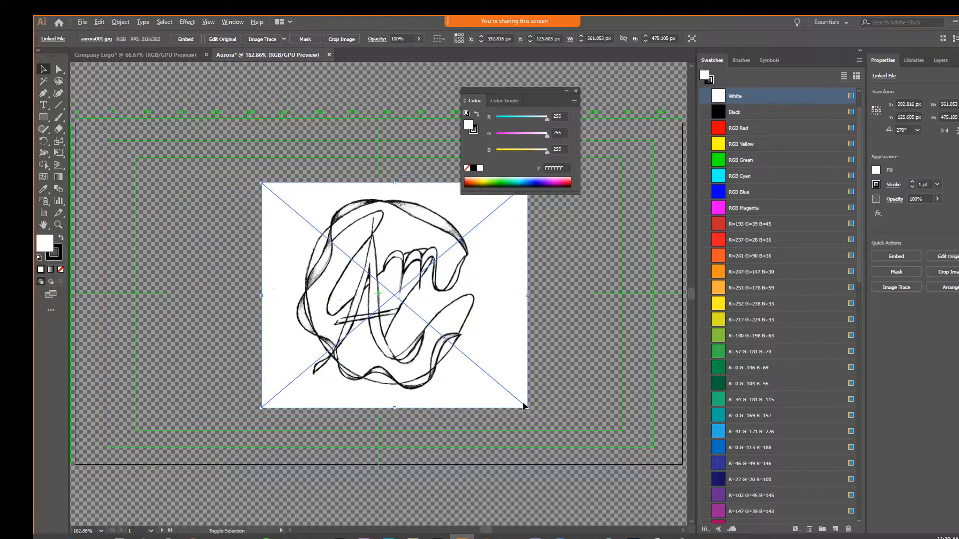
{"action": "left_click_drag", "start_coordinate": [527, 407], "coordinate": [554, 429]}
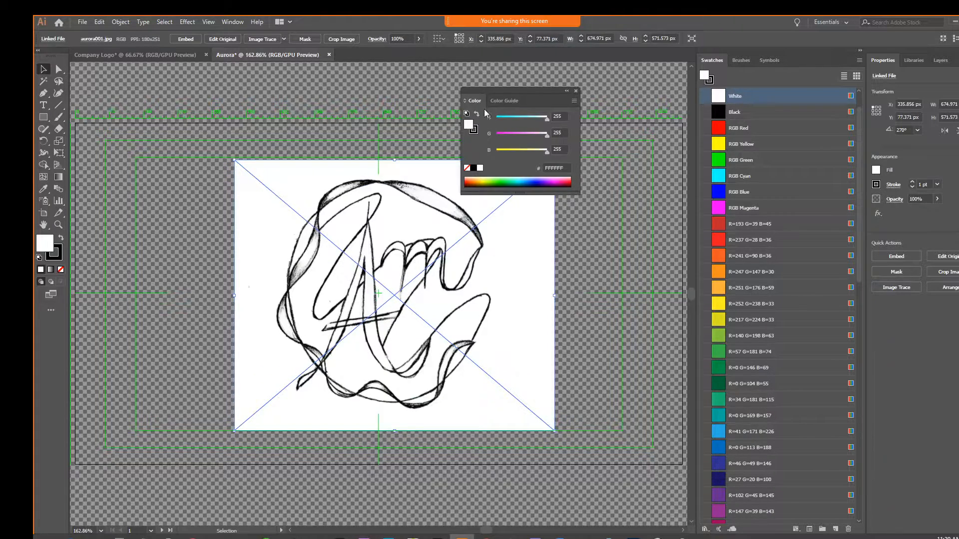
{"action": "left_click_drag", "start_coordinate": [486, 92], "coordinate": [586, 88]}
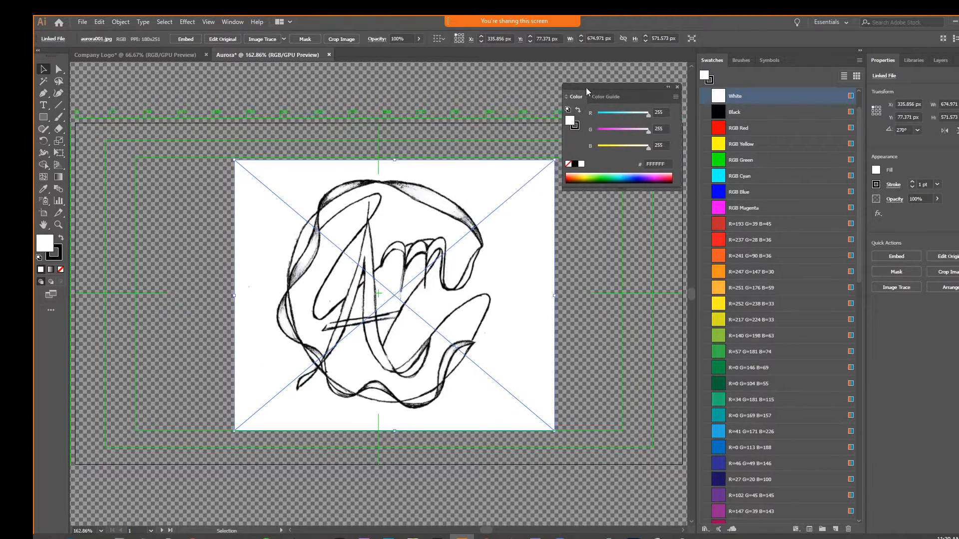
{"action": "left_click_drag", "start_coordinate": [361, 208], "coordinate": [361, 205]}
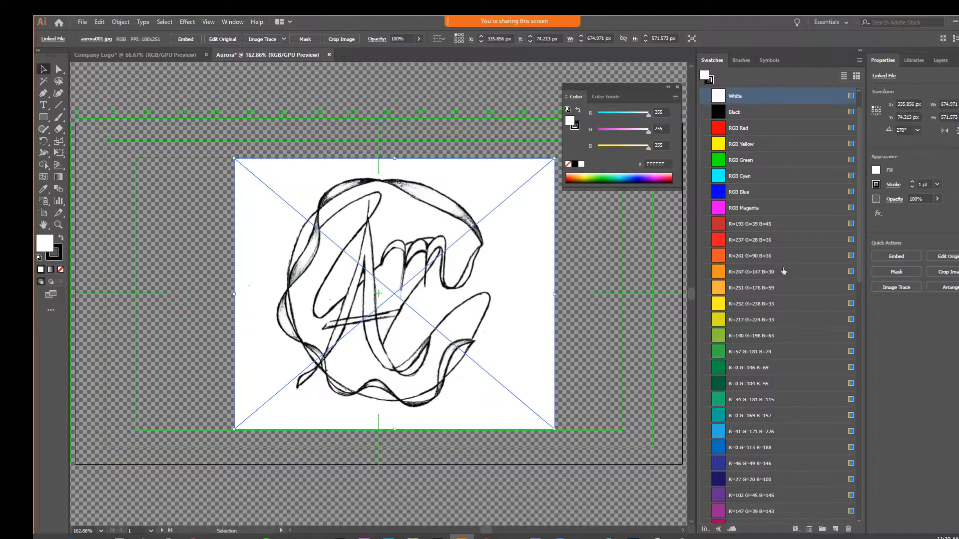
Step: Try the Black and White Logo and Shades of Gray Image Trace presets on the sketch, undoing each trace
{"action": "left_click", "coordinate": [894, 292]}
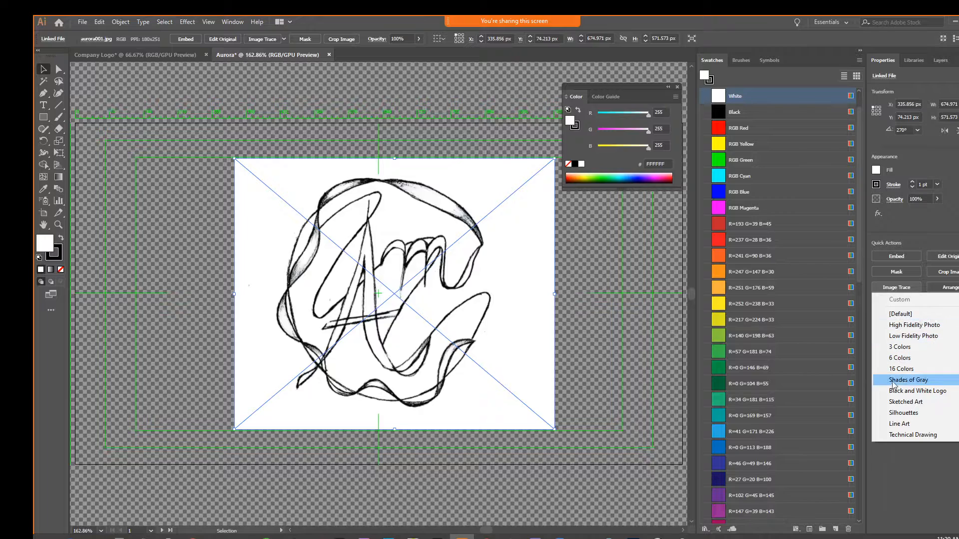
{"action": "left_click", "coordinate": [917, 391]}
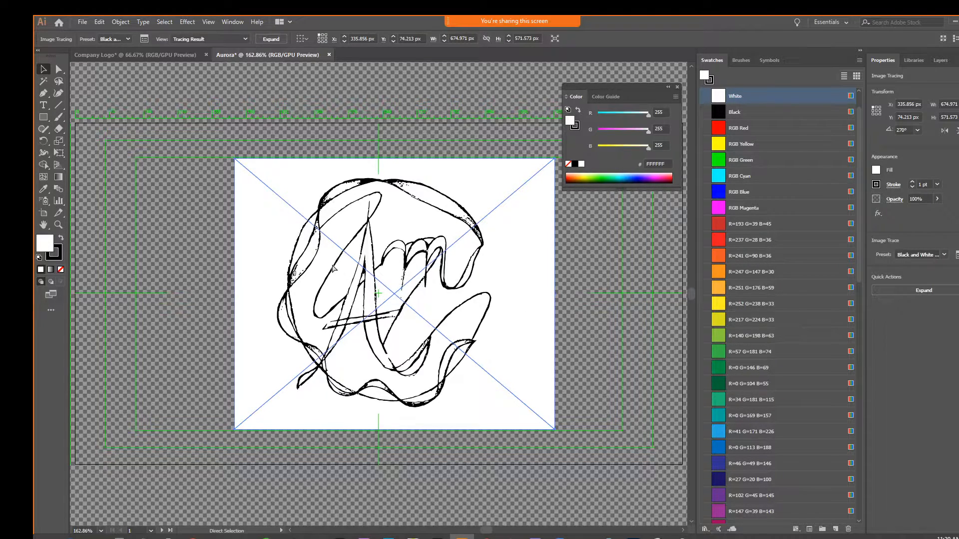
{"action": "key", "text": "ctrl+z"}
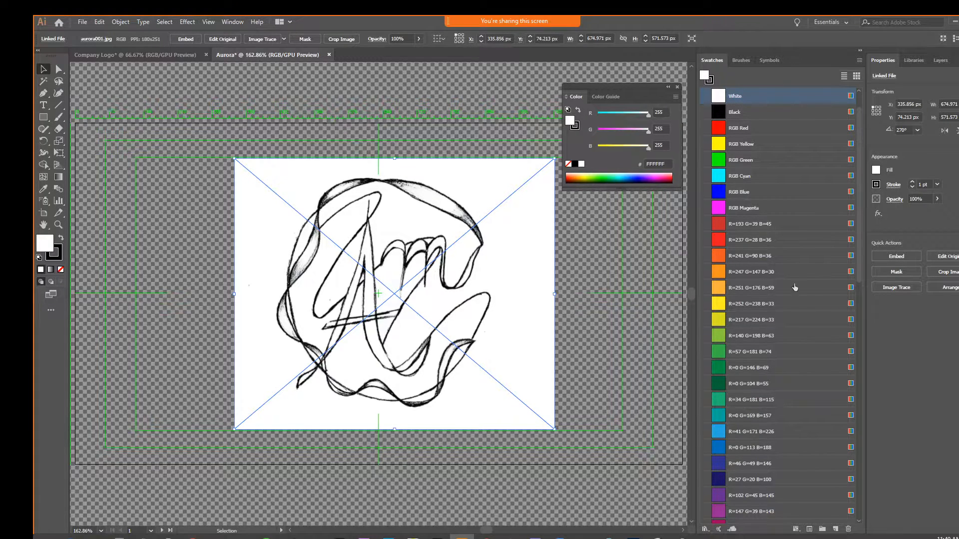
{"action": "left_click", "coordinate": [907, 288]}
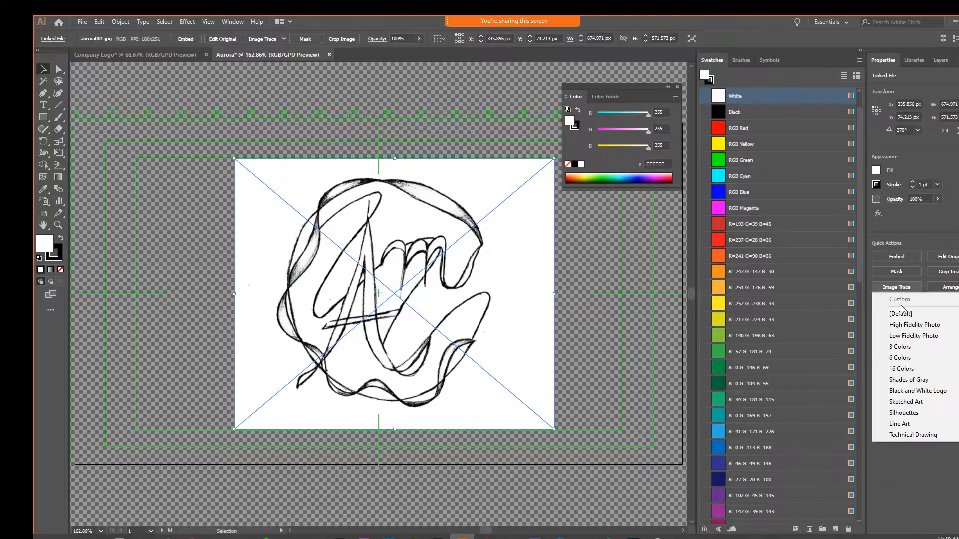
{"action": "left_click", "coordinate": [917, 381]}
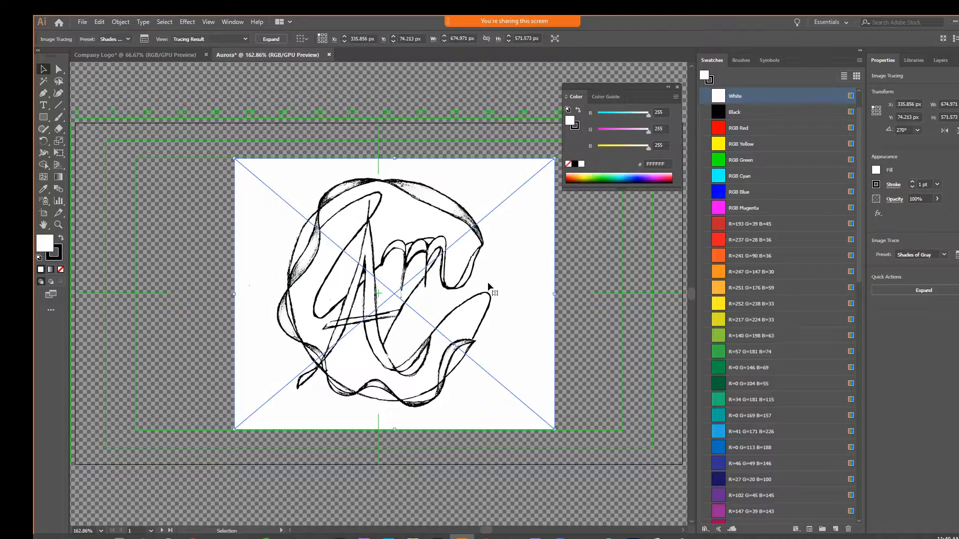
{"action": "key", "text": "a"}
{"action": "key", "text": "ctrl+z"}
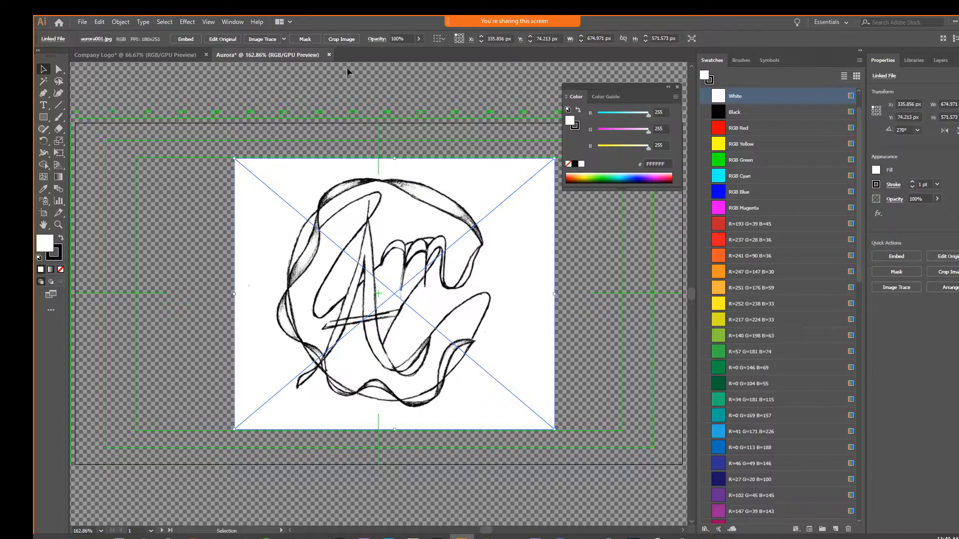
Step: Trace the sketch with Image Trace in Black and White mode with Preview on, and set the threshold to 57
{"action": "left_click", "coordinate": [241, 23]}
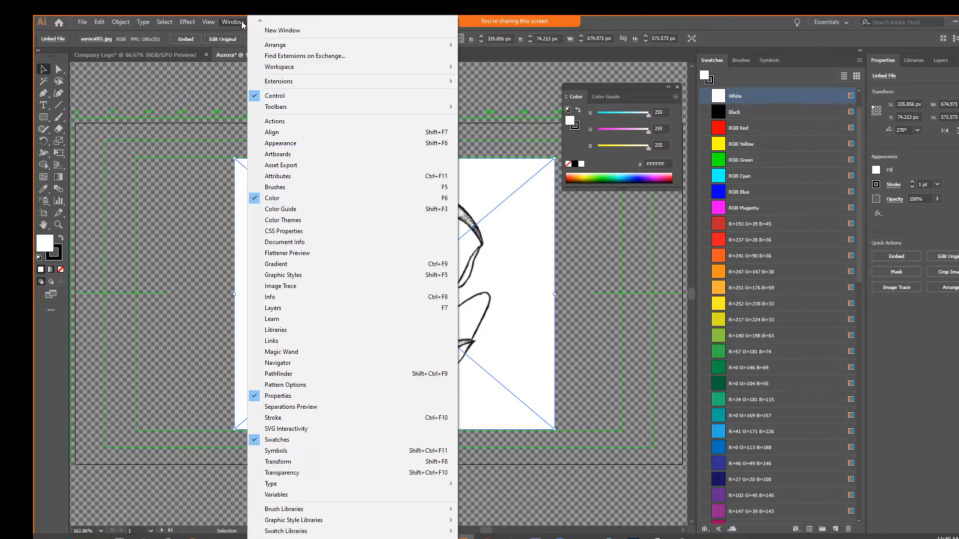
{"action": "left_click", "coordinate": [280, 287]}
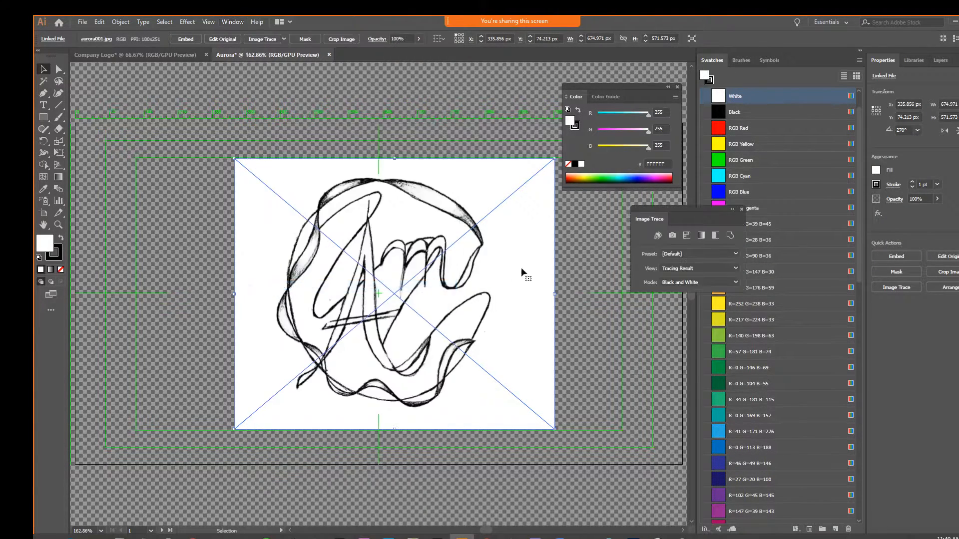
{"action": "left_click", "coordinate": [690, 282]}
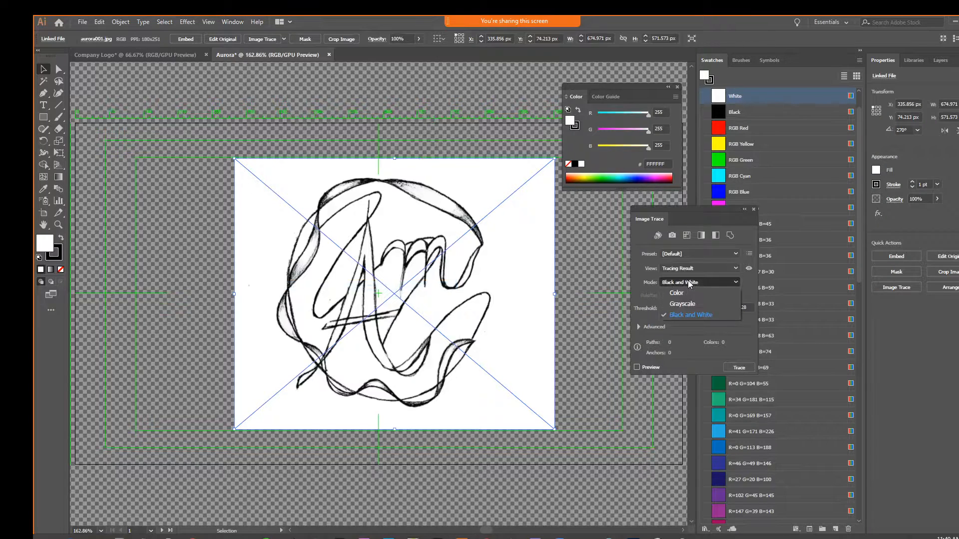
{"action": "left_click", "coordinate": [691, 315]}
{"action": "left_click", "coordinate": [638, 368]}
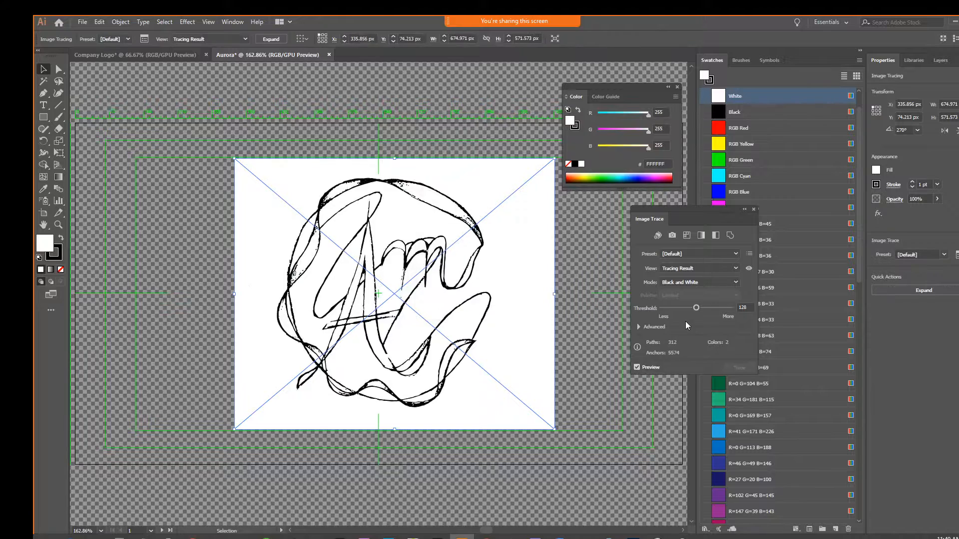
{"action": "left_click_drag", "start_coordinate": [696, 308], "coordinate": [677, 309]}
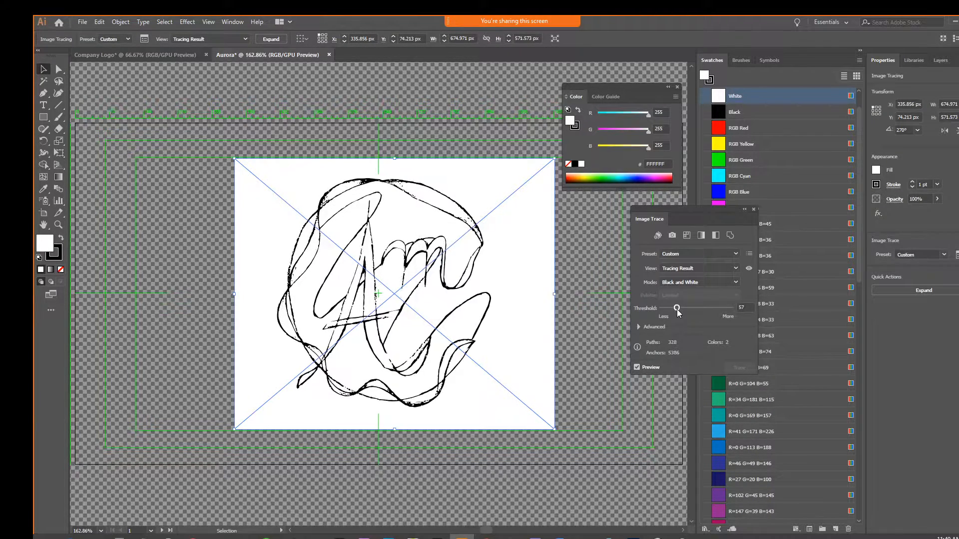
Step: Try threshold 197 on the trace, switch its mode to Grayscale, and expand the tracing into vector paths
{"action": "left_click_drag", "start_coordinate": [677, 309], "coordinate": [716, 316]}
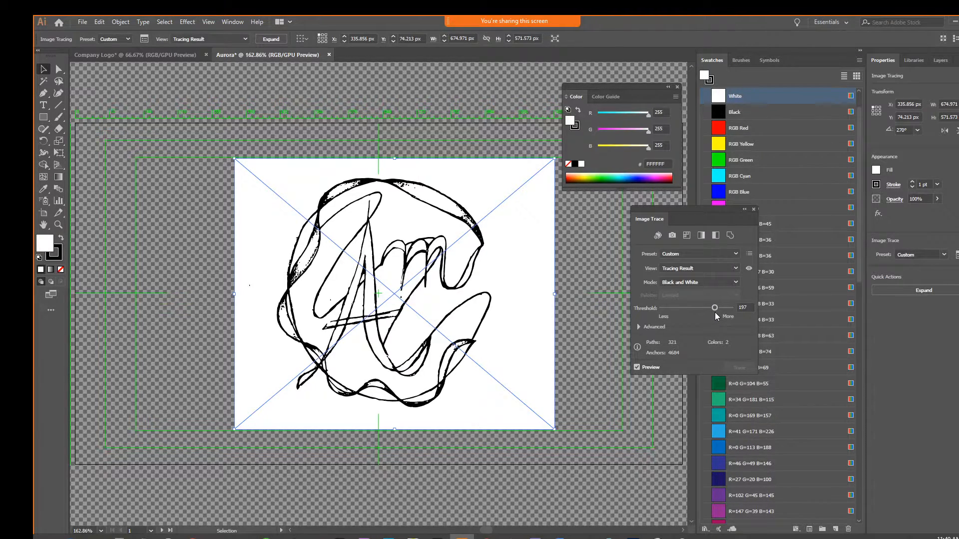
{"action": "left_click", "coordinate": [708, 282]}
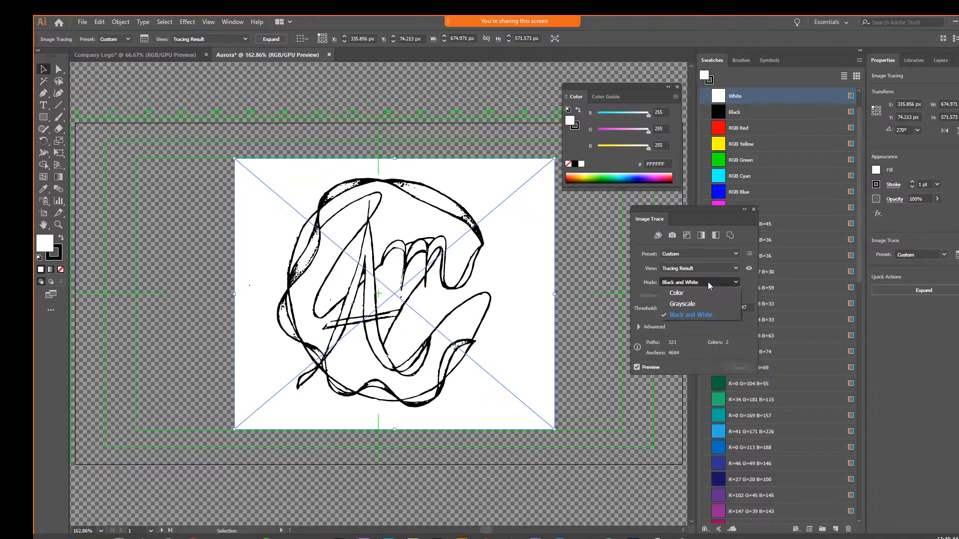
{"action": "left_click", "coordinate": [708, 282]}
{"action": "left_click", "coordinate": [708, 282]}
{"action": "left_click", "coordinate": [703, 302]}
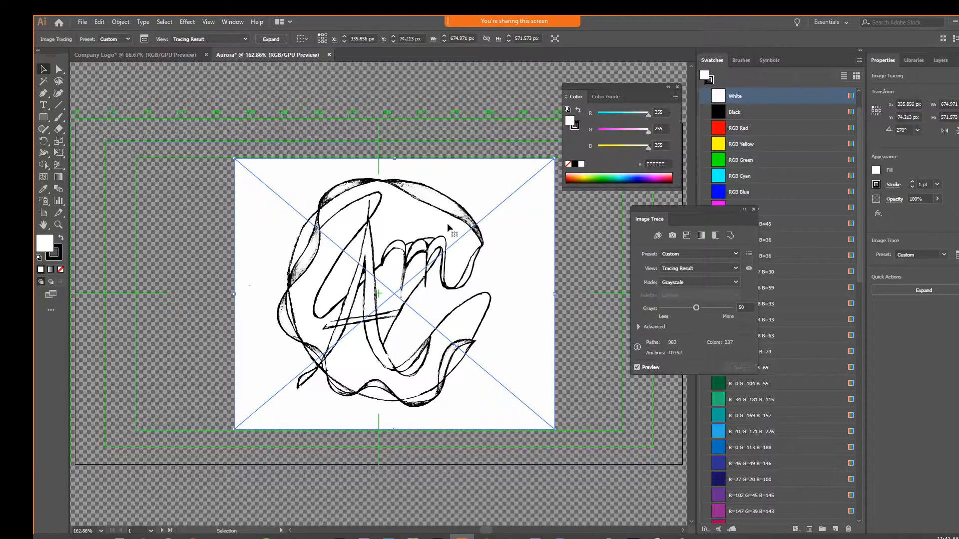
{"action": "left_click", "coordinate": [921, 290]}
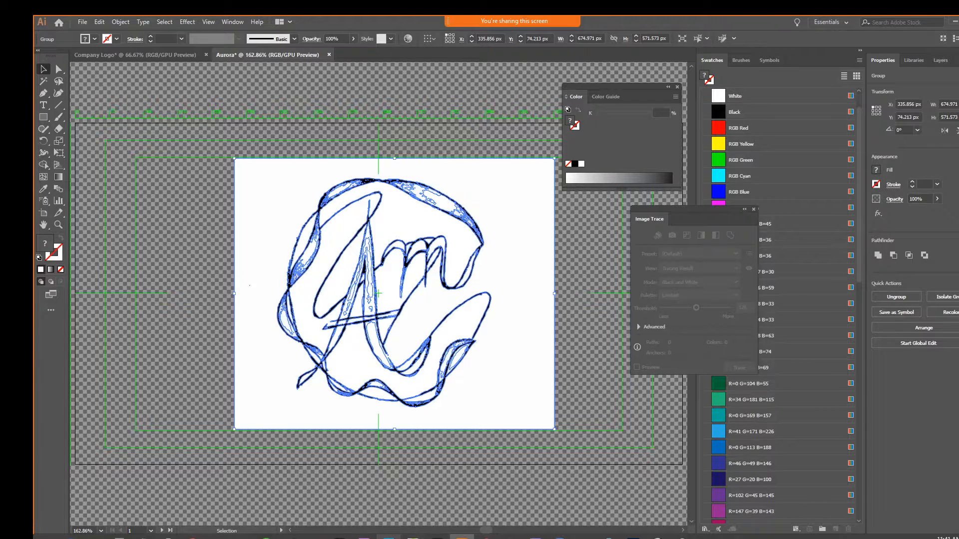
Step: Switch to Photoshop and examine the pixels of the sketch's m stroke at up to 1600% zoom
{"action": "left_click", "coordinate": [388, 537]}
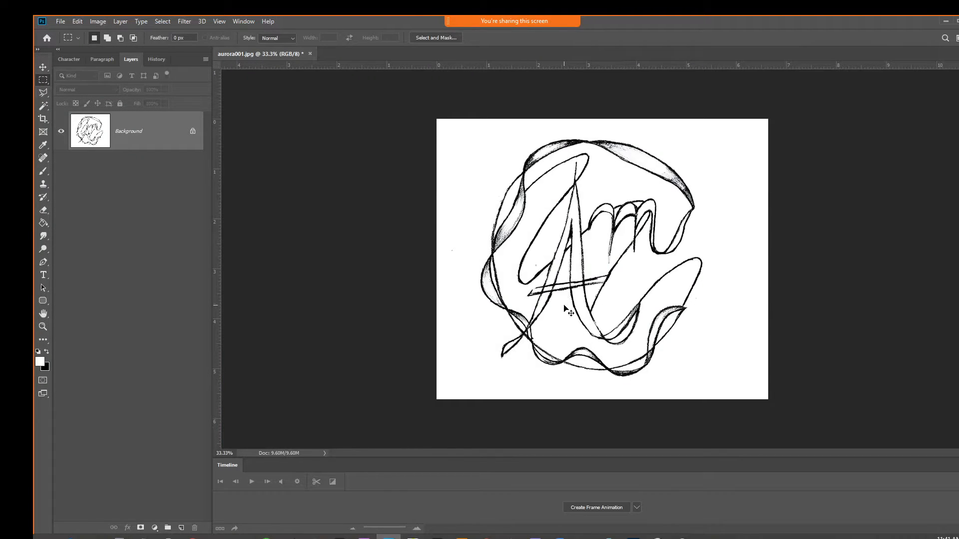
{"action": "key", "text": "ctrl+plus"}
{"action": "key", "text": "ctrl+plus"}
{"action": "key", "text": "ctrl+plus"}
{"action": "key", "text": "ctrl+plus"}
{"action": "key", "text": "ctrl+plus"}
{"action": "key", "text": "ctrl+plus"}
{"action": "key", "text": "ctrl+plus"}
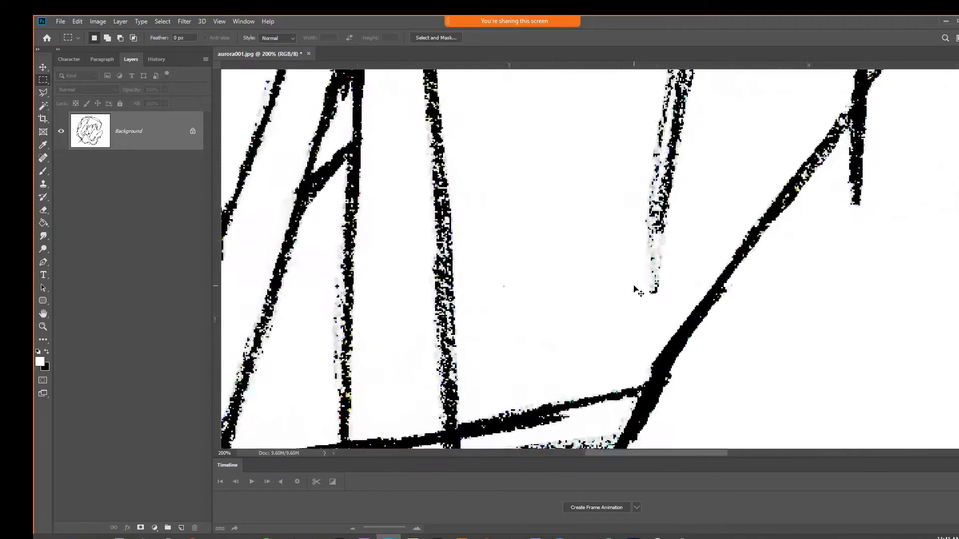
{"action": "key", "text": "ctrl+plus"}
{"action": "key", "text": "ctrl+plus"}
{"action": "key", "text": "ctrl+plus"}
{"action": "key", "text": "ctrl+plus"}
{"action": "key", "text": "ctrl+plus"}
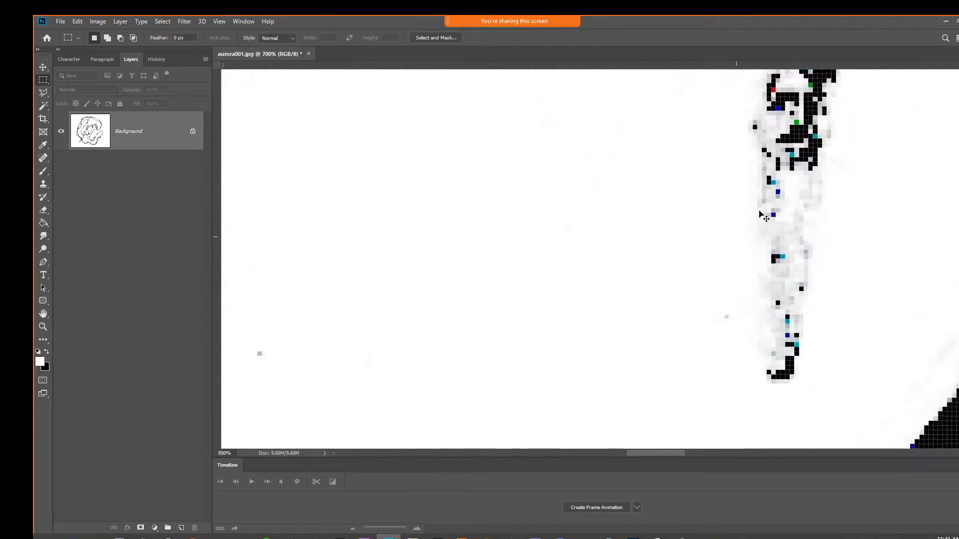
{"action": "left_click_drag", "start_coordinate": [894, 187], "coordinate": [765, 173]}
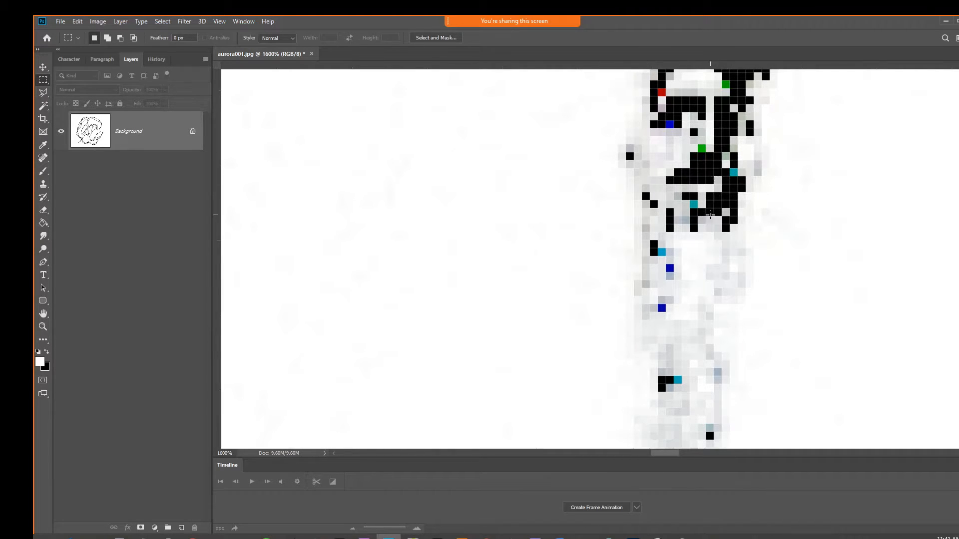
{"action": "scroll", "coordinate": [659, 186], "scroll_direction": "right", "scroll_amount": 5}
{"action": "scroll", "coordinate": [596, 189], "scroll_direction": "up", "scroll_amount": 4}
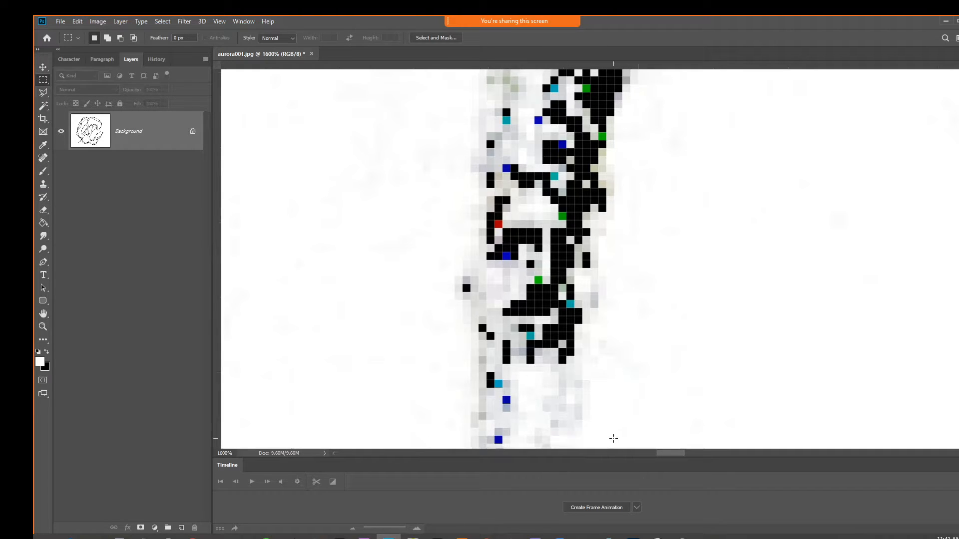
Step: Switch back to Illustrator, deselect the traced artwork, and examine the vector shapes along the A's stroke up close
{"action": "left_click", "coordinate": [462, 537]}
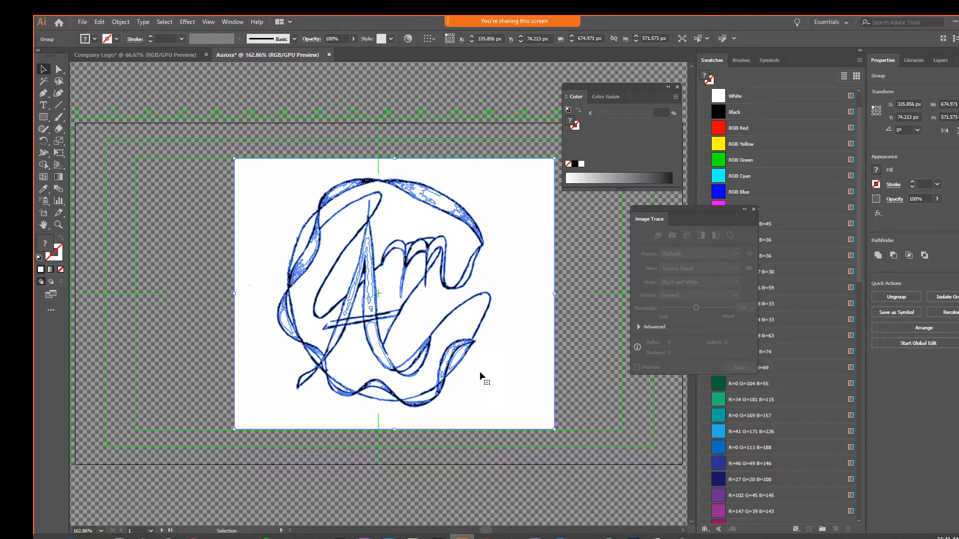
{"action": "left_click", "coordinate": [188, 183]}
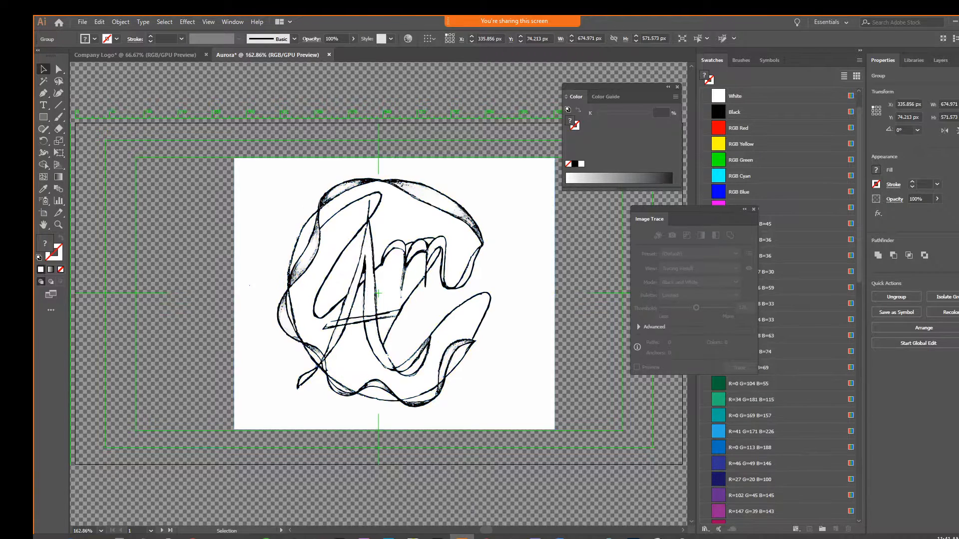
{"action": "key", "text": "a"}
{"action": "scroll", "coordinate": [424, 279], "scroll_direction": "up", "scroll_amount": 7}
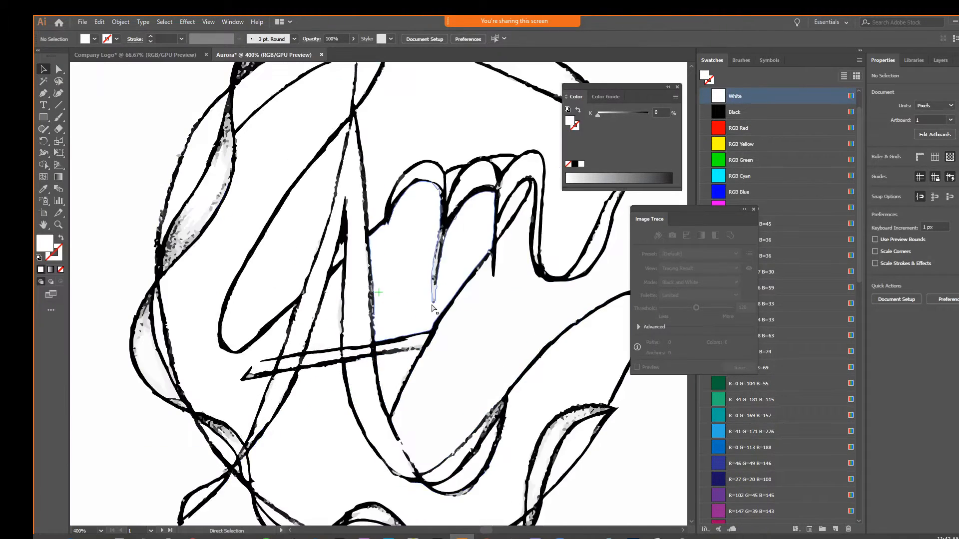
{"action": "scroll", "coordinate": [387, 299], "scroll_direction": "up", "scroll_amount": 5}
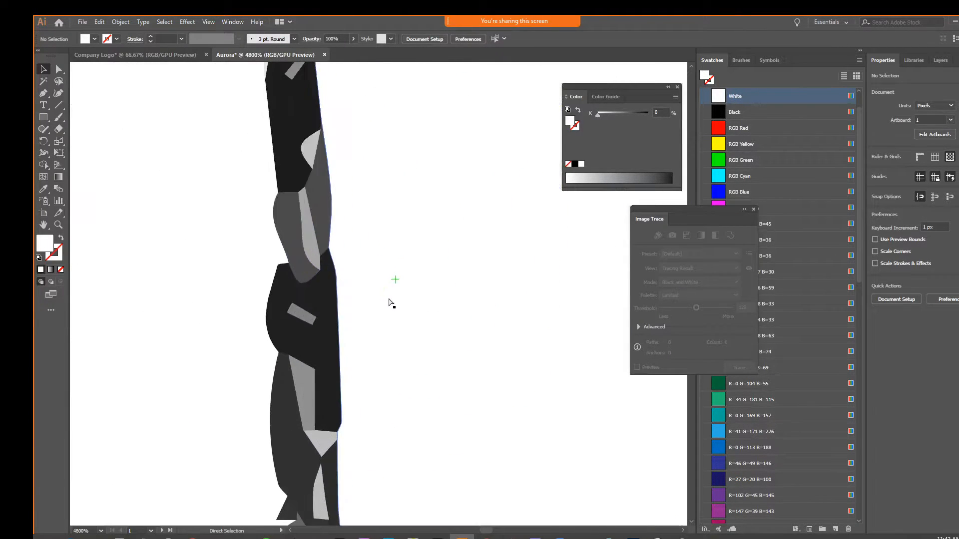
{"action": "key", "text": "v"}
{"action": "left_click_drag", "start_coordinate": [285, 280], "coordinate": [468, 407]}
{"action": "left_click_drag", "start_coordinate": [440, 216], "coordinate": [429, 269]}
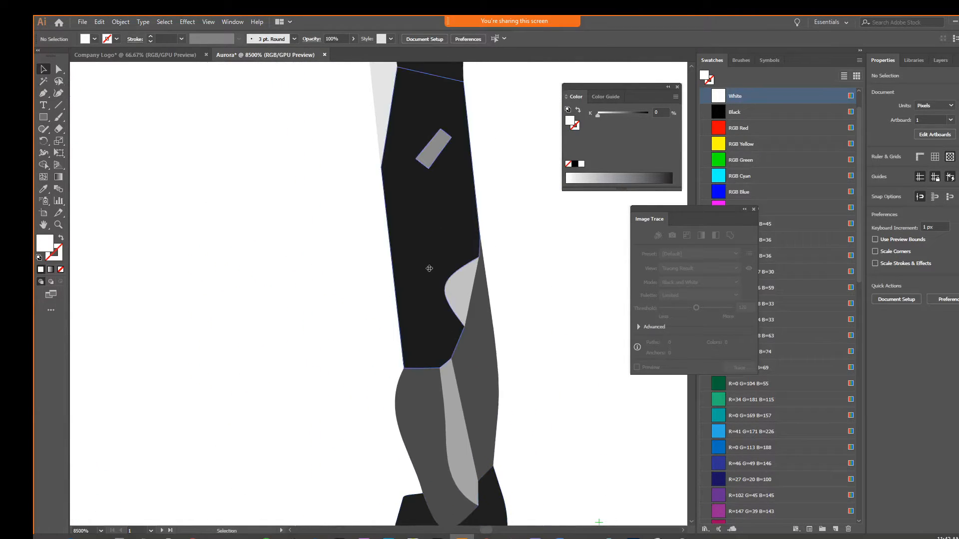
{"action": "key", "text": "a"}
{"action": "key", "text": "ctrl+minus"}
{"action": "key", "text": "ctrl+minus"}
{"action": "key", "text": "ctrl+minus"}
{"action": "key", "text": "ctrl+minus"}
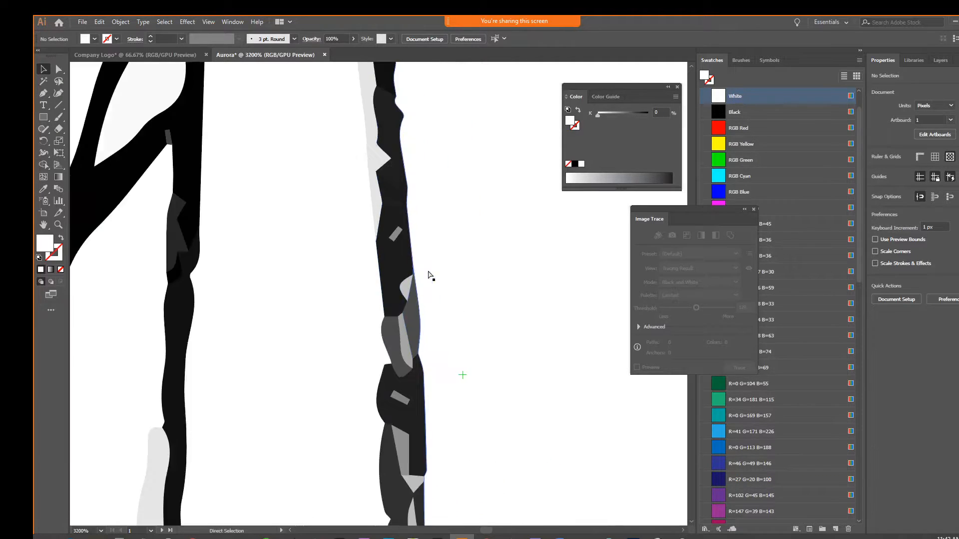
{"action": "key", "text": "ctrl+plus"}
{"action": "key", "text": "ctrl+plus"}
{"action": "key", "text": "ctrl+plus"}
{"action": "key", "text": "ctrl+plus"}
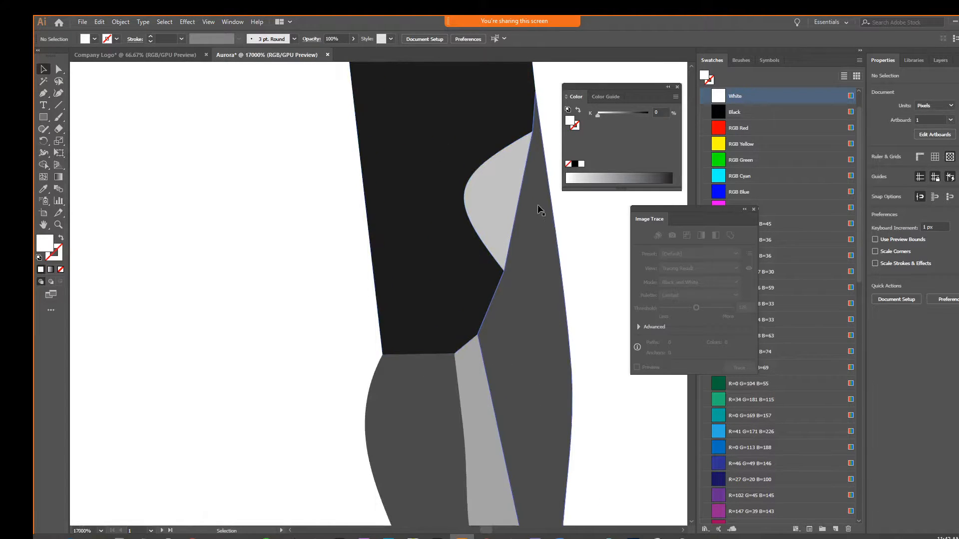
Step: Examine the traced strokes at decreasing magnification, ending with the whole logo at 200% zoom
{"action": "key", "text": "v"}
{"action": "key", "text": "ctrl+minus"}
{"action": "key", "text": "ctrl+minus"}
{"action": "key", "text": "ctrl+minus"}
{"action": "key", "text": "ctrl+minus"}
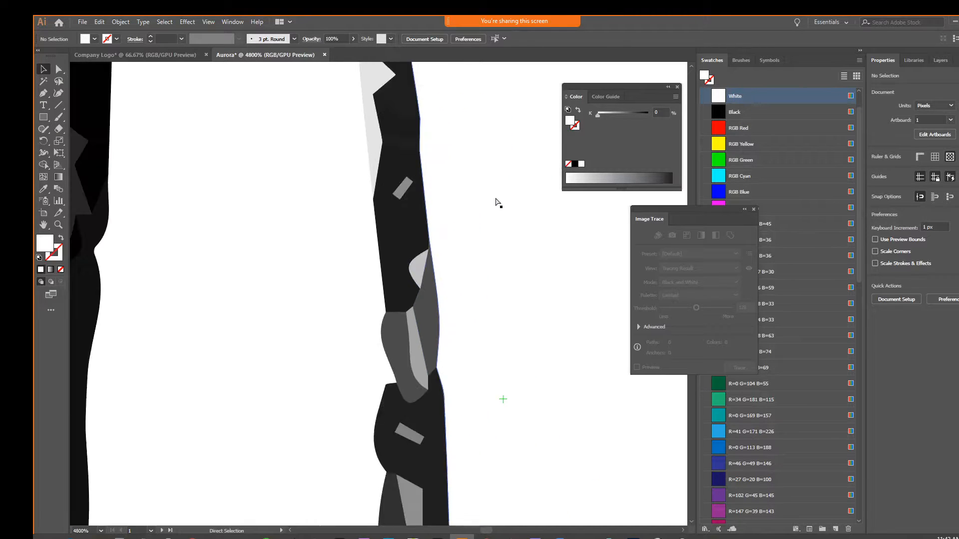
{"action": "key", "text": "ctrl+minus"}
{"action": "key", "text": "ctrl+minus"}
{"action": "key", "text": "ctrl+minus"}
{"action": "key", "text": "ctrl+minus"}
{"action": "key", "text": "ctrl+minus"}
{"action": "key", "text": "ctrl+minus"}
{"action": "key", "text": "ctrl+minus"}
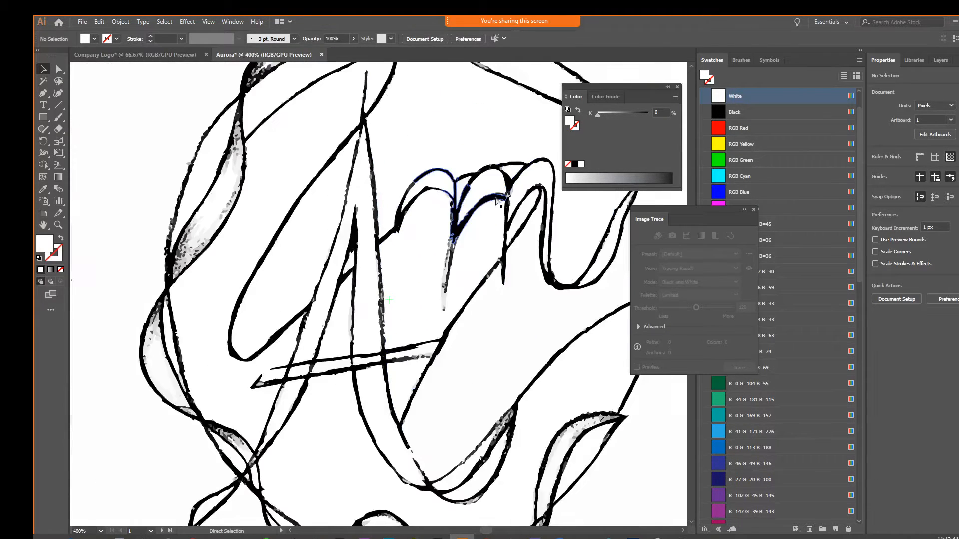
{"action": "key", "text": "ctrl+minus"}
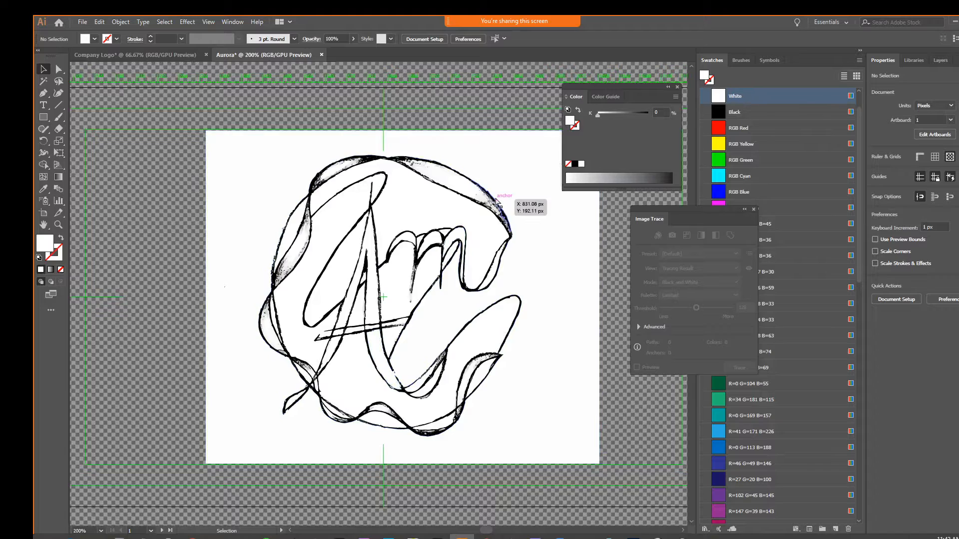
{"action": "key", "text": "ctrl+plus"}
{"action": "key", "text": "v"}
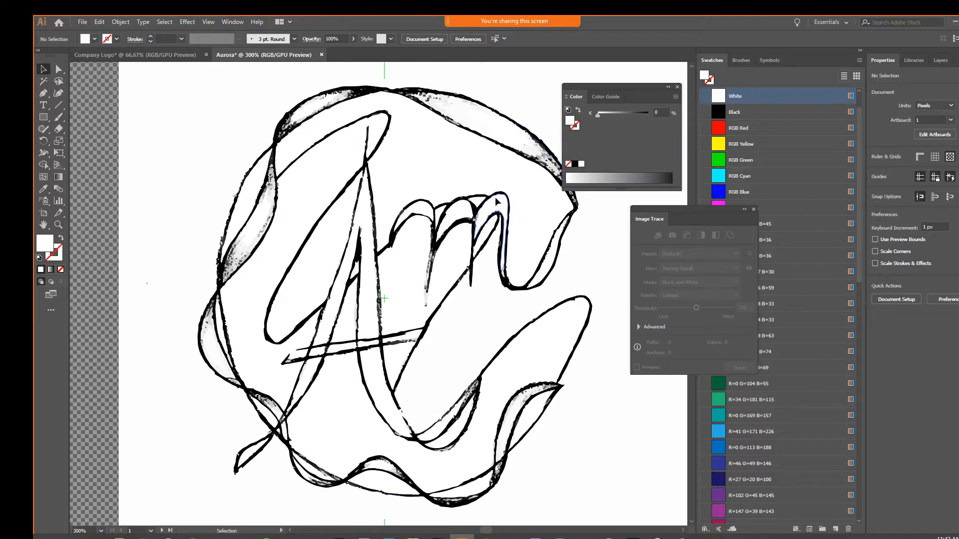
{"action": "key", "text": "ctrl+minus"}
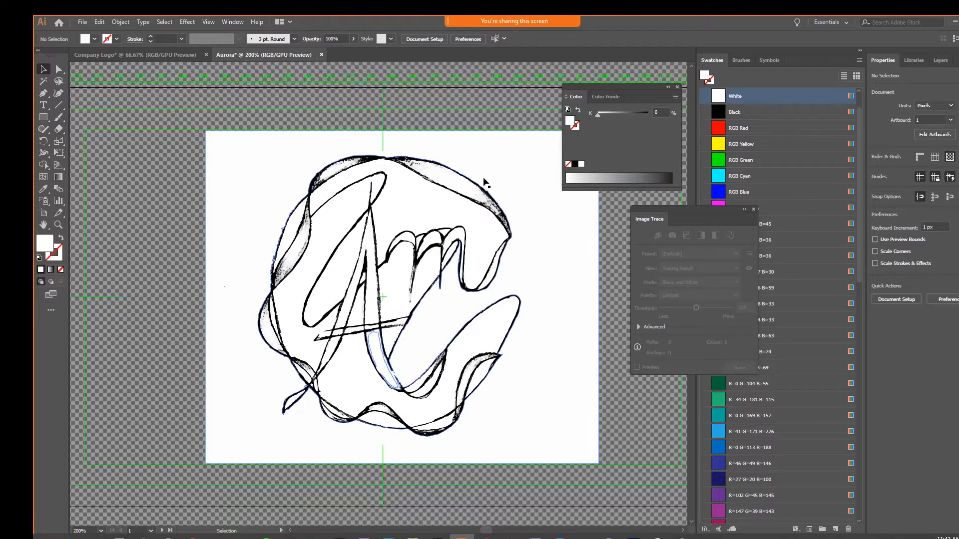
Step: Ungroup the traced artwork and delete the white background and the white area between the ring and the letter A
{"action": "left_click", "coordinate": [536, 161]}
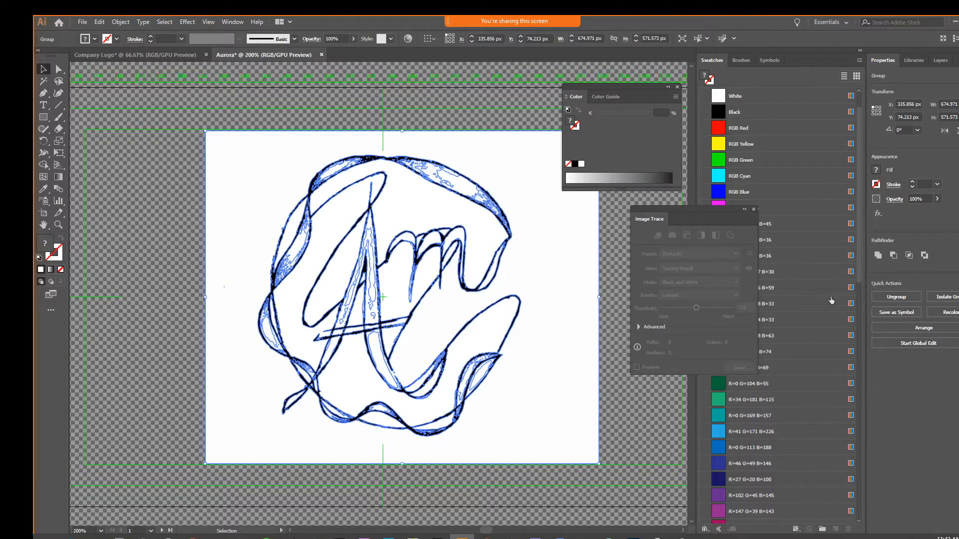
{"action": "left_click", "coordinate": [886, 297]}
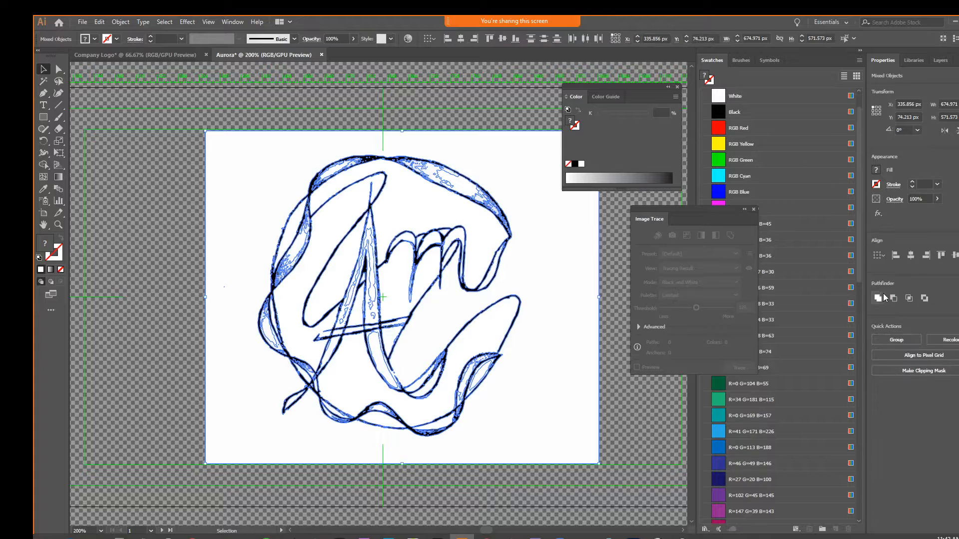
{"action": "left_click", "coordinate": [167, 162]}
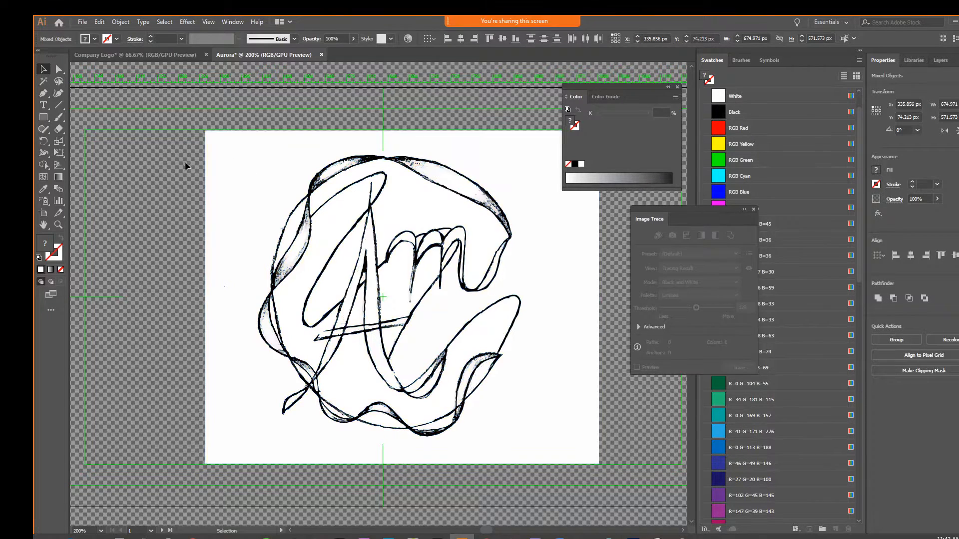
{"action": "left_click", "coordinate": [247, 168]}
{"action": "key", "text": "Delete"}
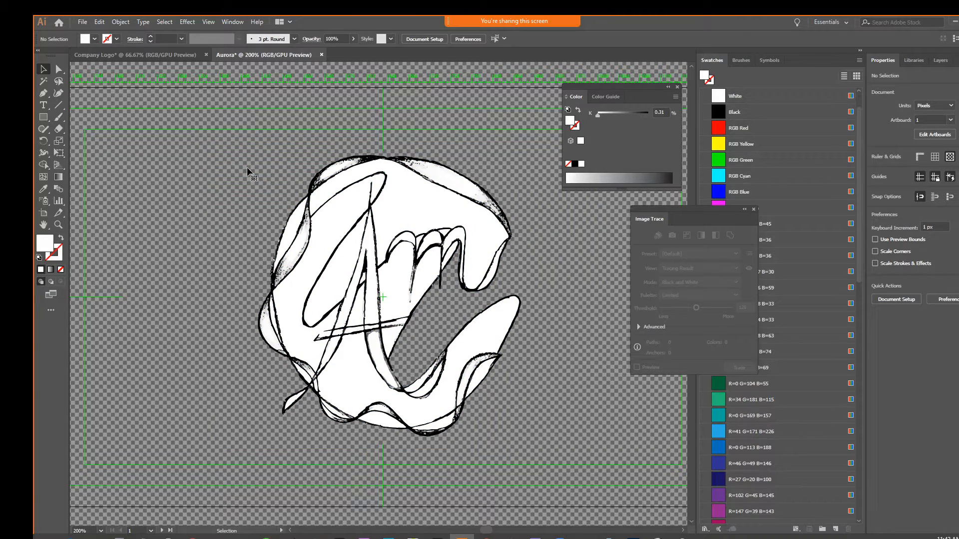
{"action": "left_click", "coordinate": [351, 201]}
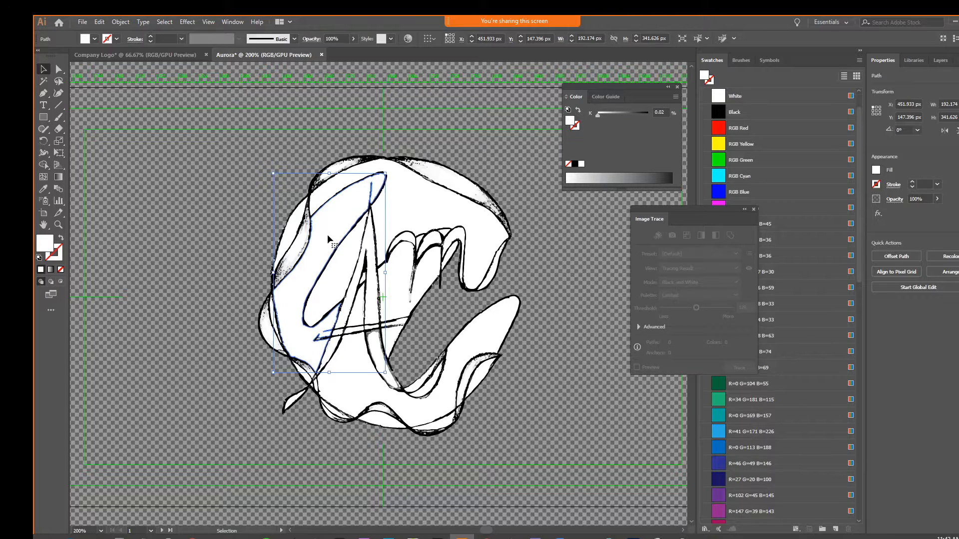
{"action": "key", "text": "Delete"}
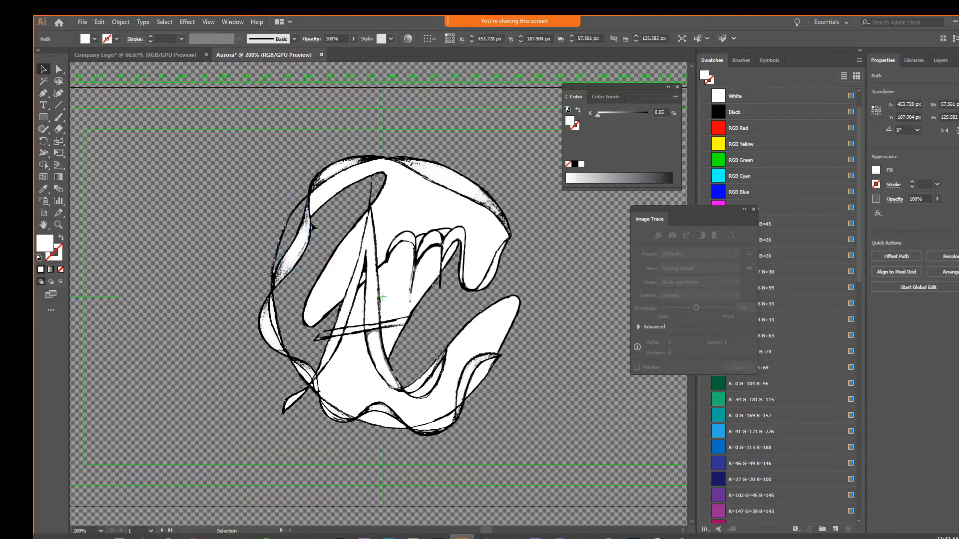
Step: Fill the large white area above the m with light gray, about 23% black, after trying to delete it
{"action": "left_click", "coordinate": [414, 198]}
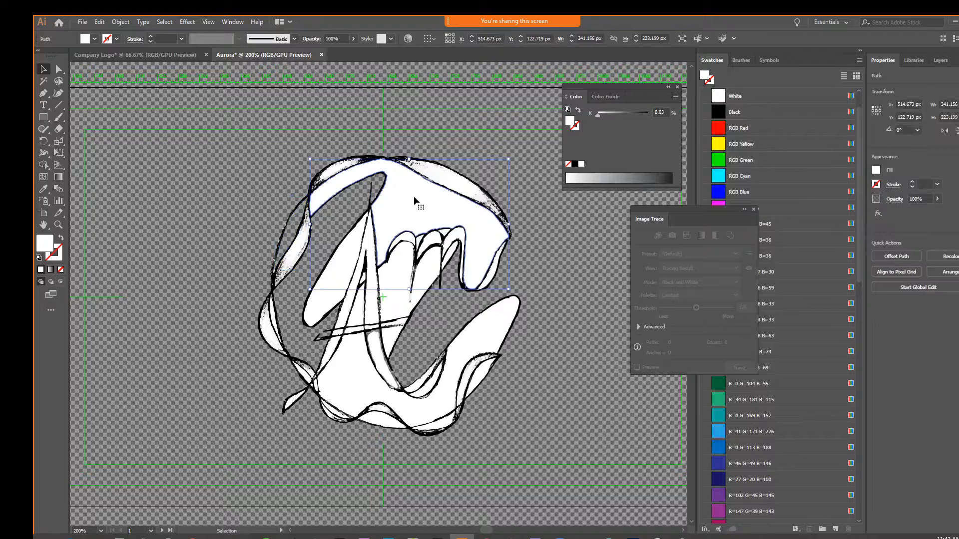
{"action": "key", "text": "Delete"}
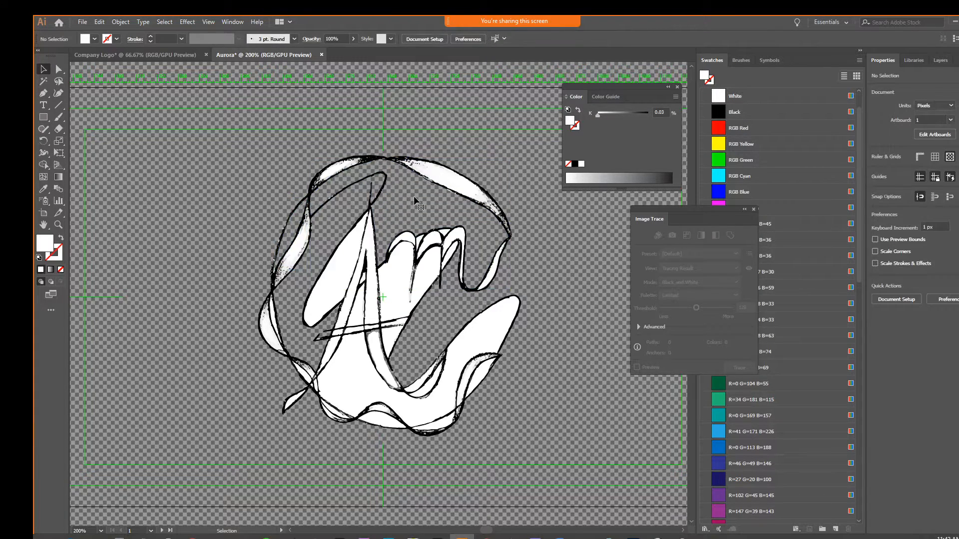
{"action": "key", "text": "ctrl+z"}
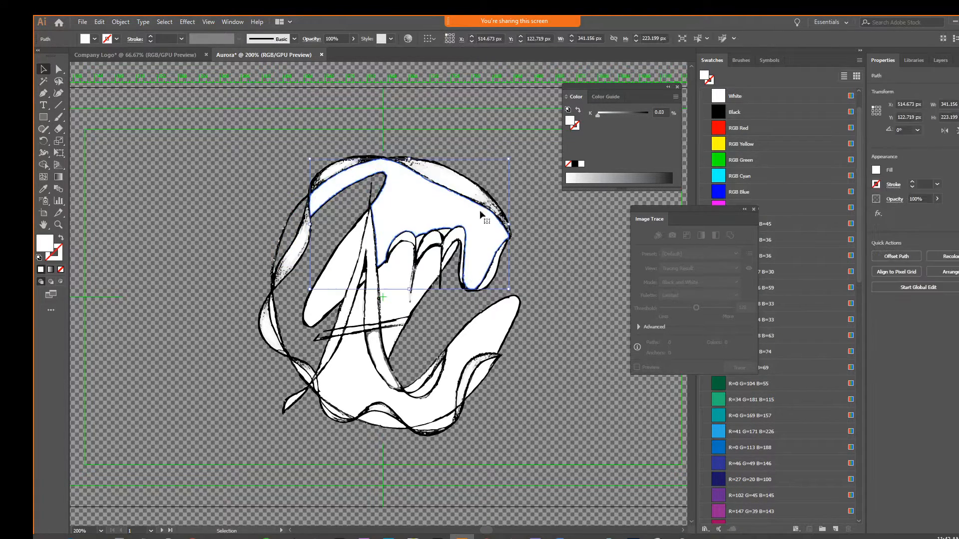
{"action": "left_click", "coordinate": [649, 178]}
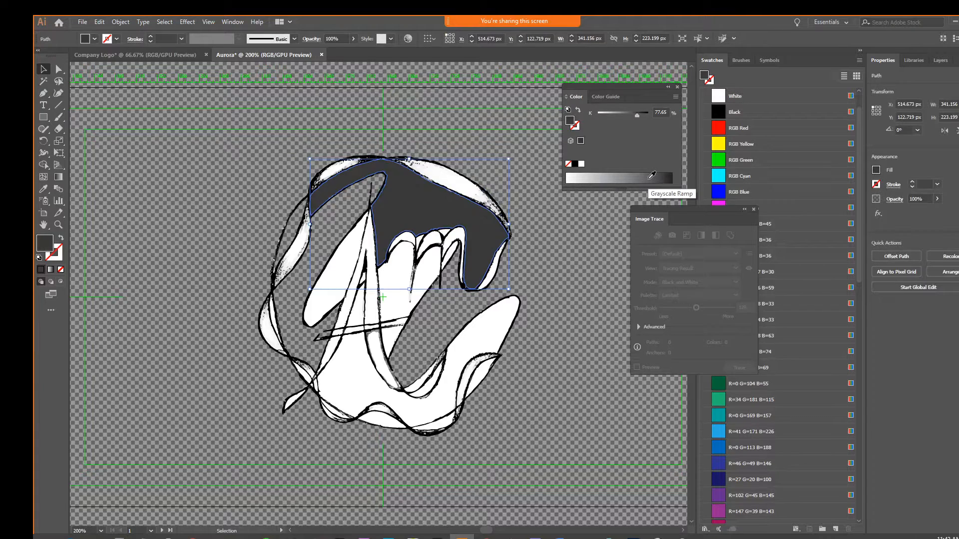
{"action": "left_click", "coordinate": [612, 174]}
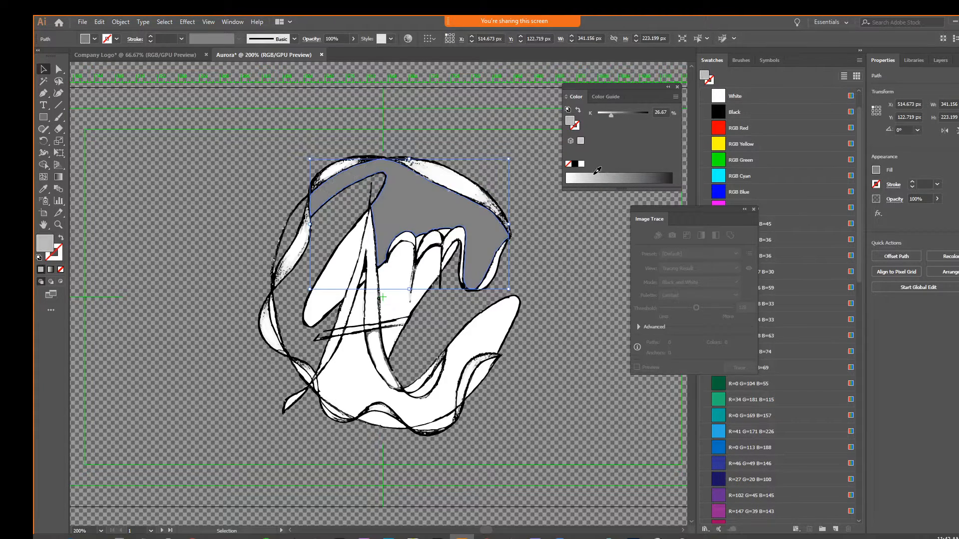
{"action": "left_click", "coordinate": [596, 171]}
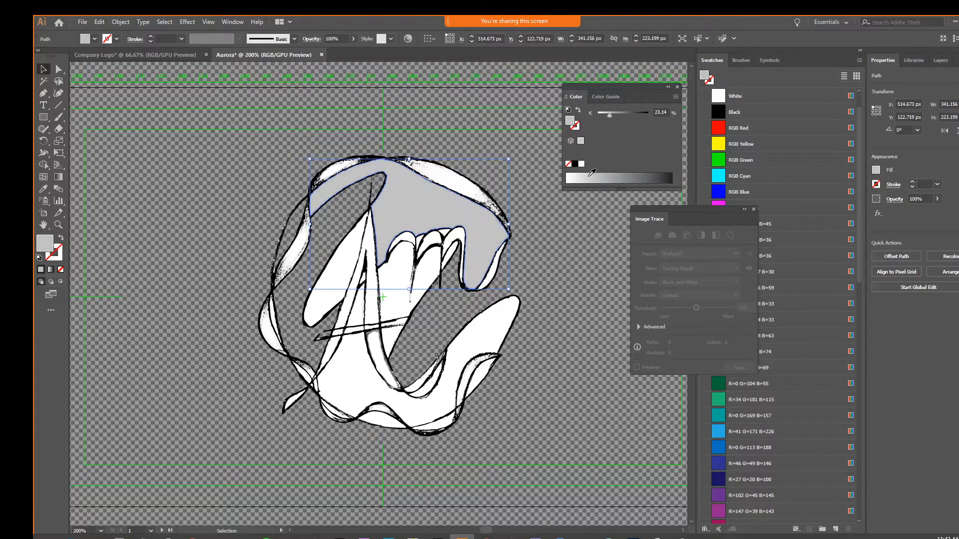
Step: Examine the white shape below the m and the speckled white ribbon on the ring's left side, inspecting its anchor points up close
{"action": "left_click", "coordinate": [394, 291]}
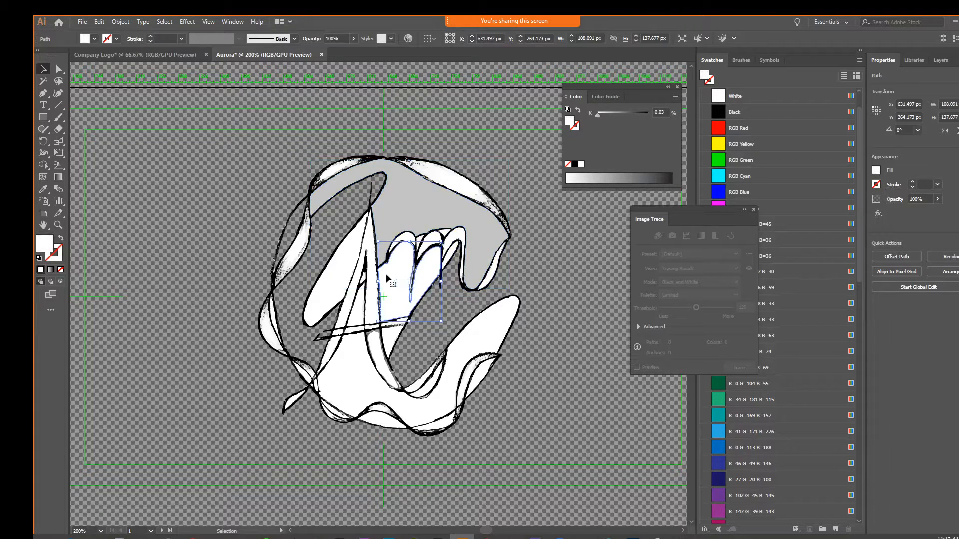
{"action": "left_click", "coordinate": [299, 250]}
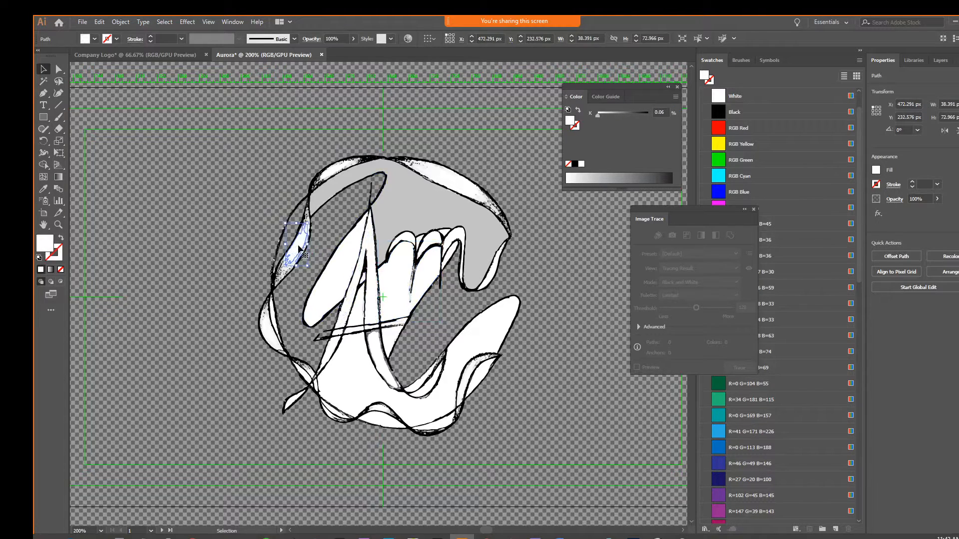
{"action": "key", "text": "a"}
{"action": "key", "text": "ctrl+plus"}
{"action": "key", "text": "ctrl+plus"}
{"action": "key", "text": "ctrl+plus"}
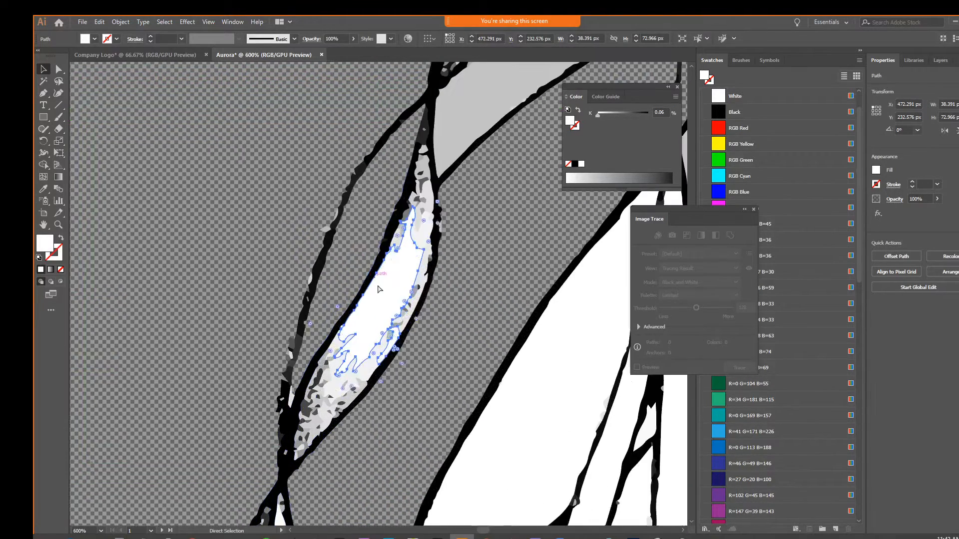
{"action": "key", "text": "v"}
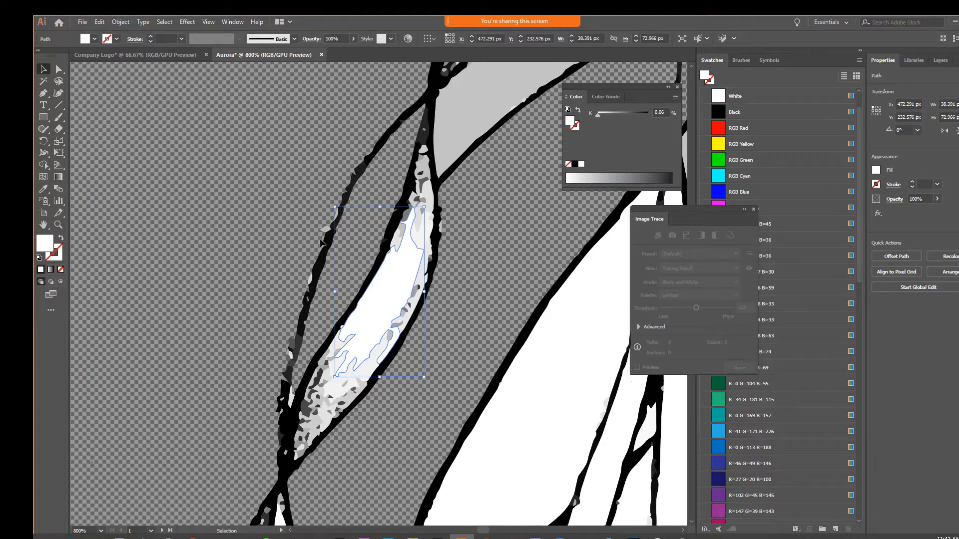
{"action": "key", "text": "a"}
{"action": "key", "text": "ctrl+minus"}
{"action": "key", "text": "ctrl+minus"}
{"action": "key", "text": "ctrl+minus"}
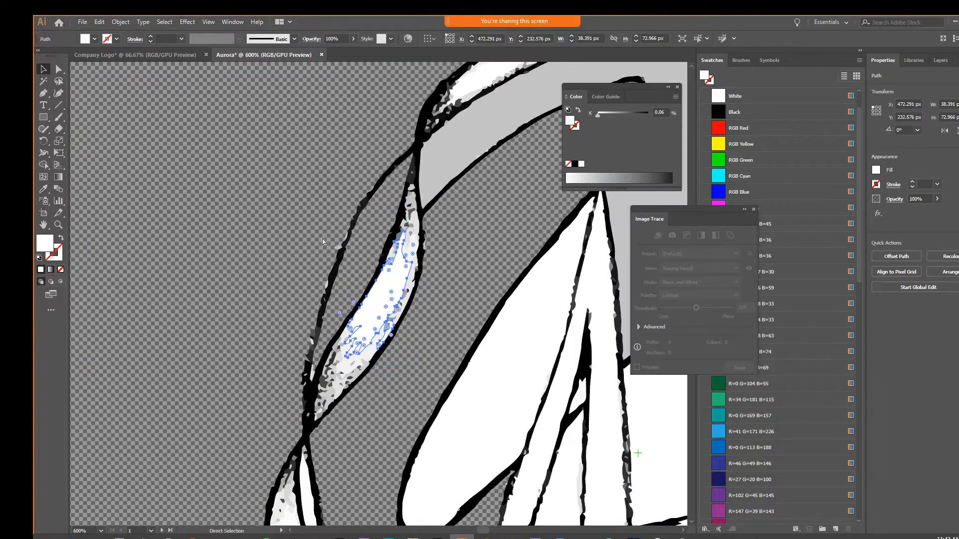
{"action": "key", "text": "ctrl+minus"}
{"action": "key", "text": "ctrl+minus"}
{"action": "key", "text": "v"}
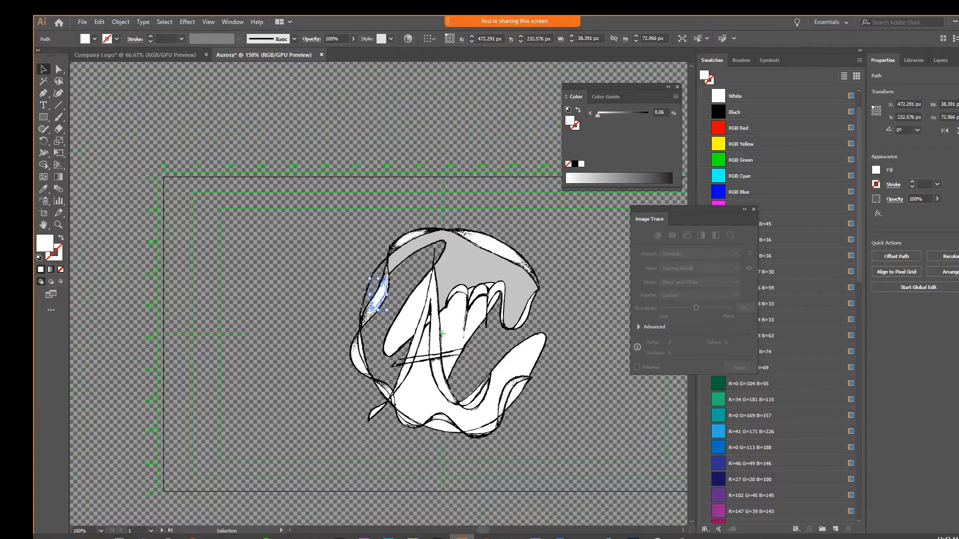
Step: Delete the white areas beneath the m, inside the left loop and in the lower swash, plus the gray area above the m
{"action": "left_click", "coordinate": [424, 390]}
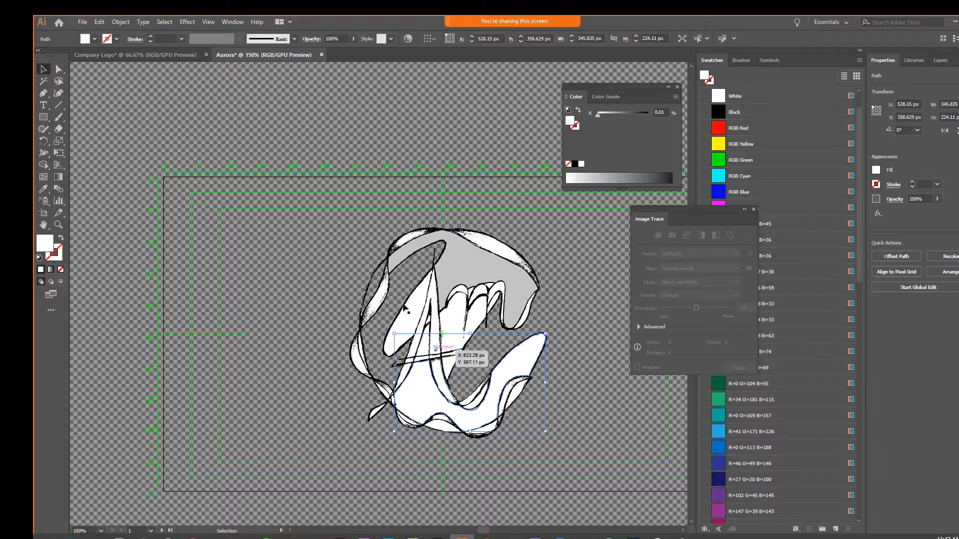
{"action": "left_click", "coordinate": [459, 292]}
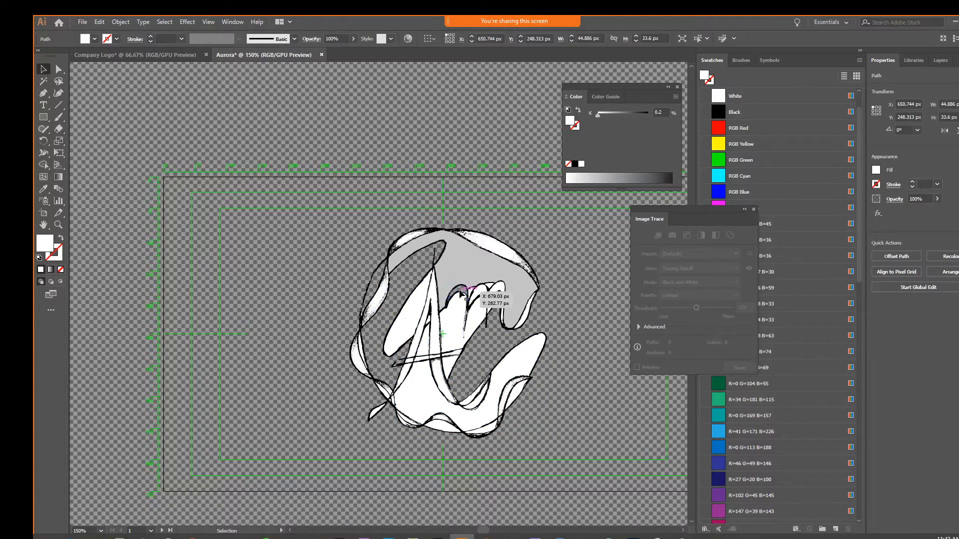
{"action": "key", "text": "Delete"}
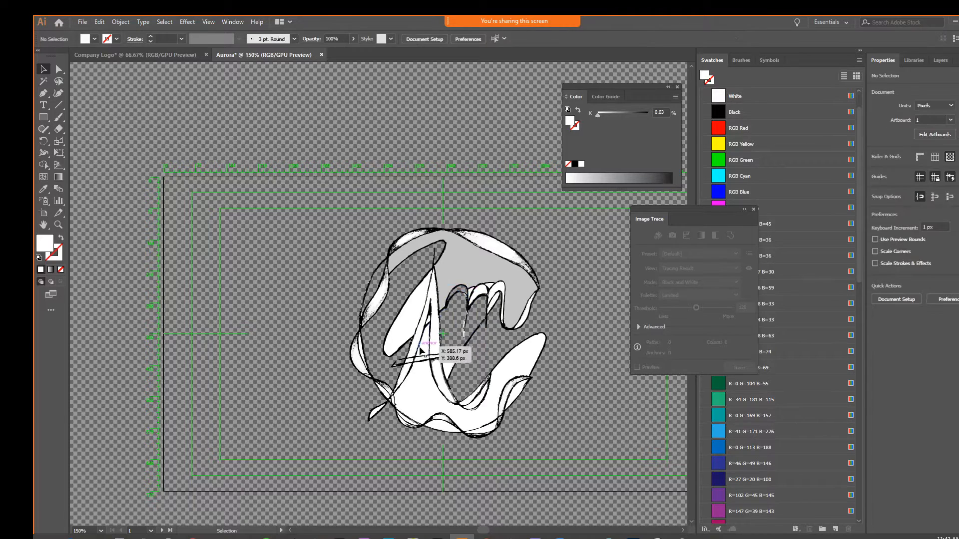
{"action": "left_click", "coordinate": [428, 393]}
{"action": "key", "text": "Delete"}
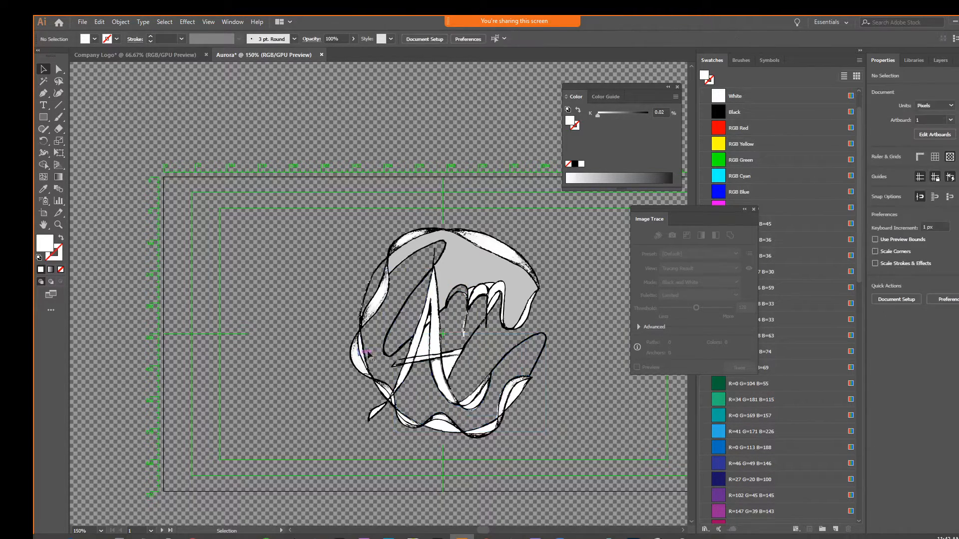
{"action": "left_click", "coordinate": [463, 267]}
{"action": "key", "text": "Delete"}
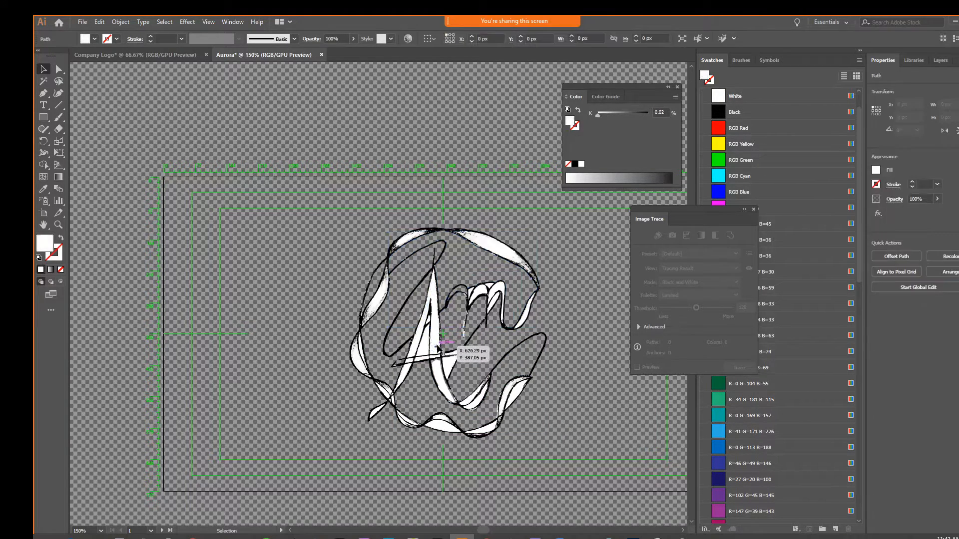
Step: Delete white fills from the A's strokes, including the area beside its lower right stem below the crossbar
{"action": "left_click", "coordinate": [435, 343]}
{"action": "key", "text": "Delete"}
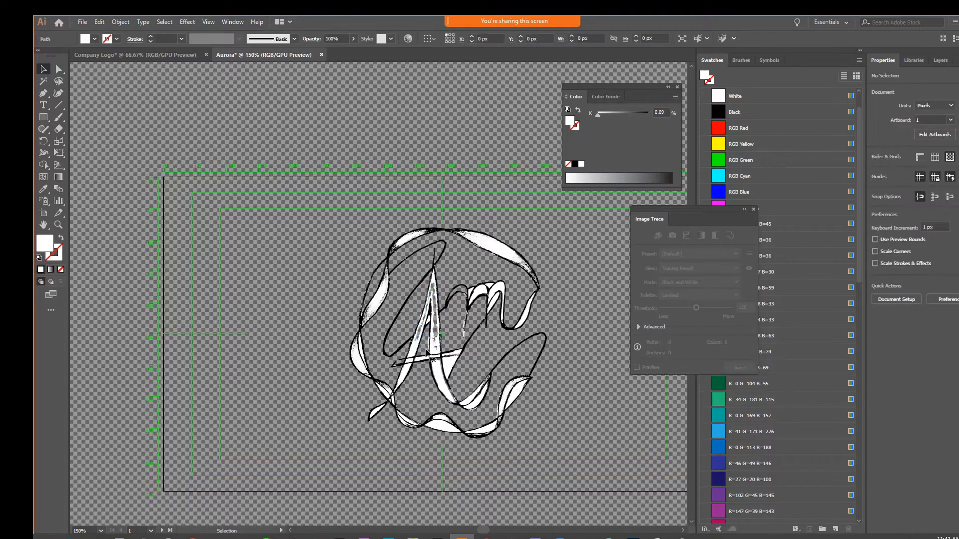
{"action": "left_click", "coordinate": [440, 378]}
{"action": "key", "text": "Delete"}
{"action": "left_click", "coordinate": [444, 369]}
{"action": "key", "text": "Delete"}
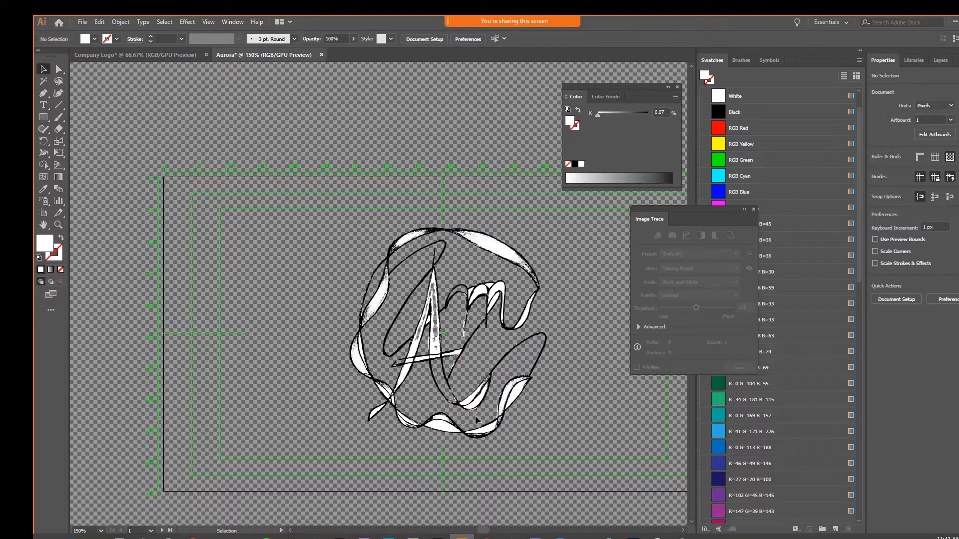
Step: Delete white fills from the bottom ribbon, the m's arches and the m's tail at the ring
{"action": "left_click", "coordinate": [441, 426]}
{"action": "key", "text": "Delete"}
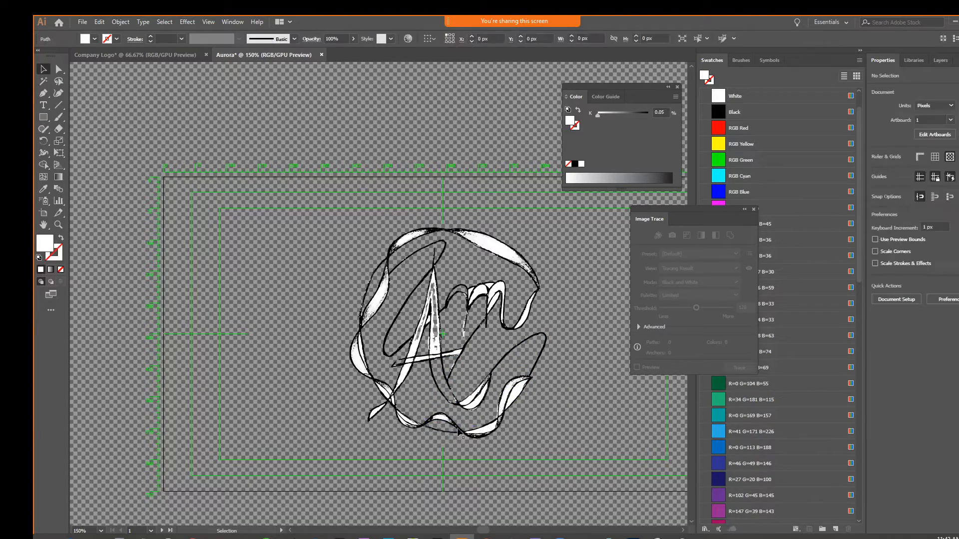
{"action": "left_click", "coordinate": [479, 295]}
{"action": "key", "text": "Delete"}
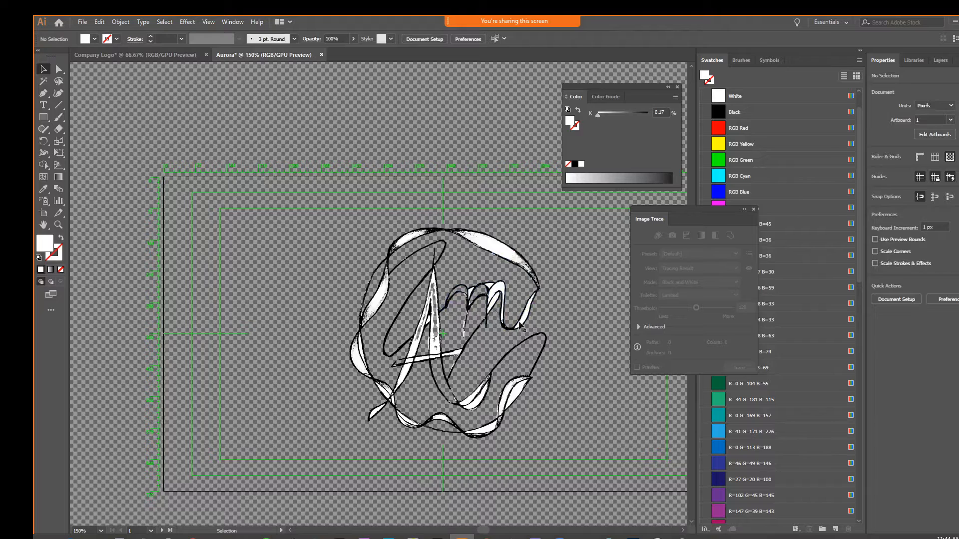
{"action": "left_click", "coordinate": [525, 324]}
{"action": "key", "text": "Delete"}
{"action": "scroll", "coordinate": [434, 260], "scroll_direction": "down", "scroll_amount": 2}
{"action": "scroll", "coordinate": [434, 259], "scroll_direction": "right", "scroll_amount": 2}
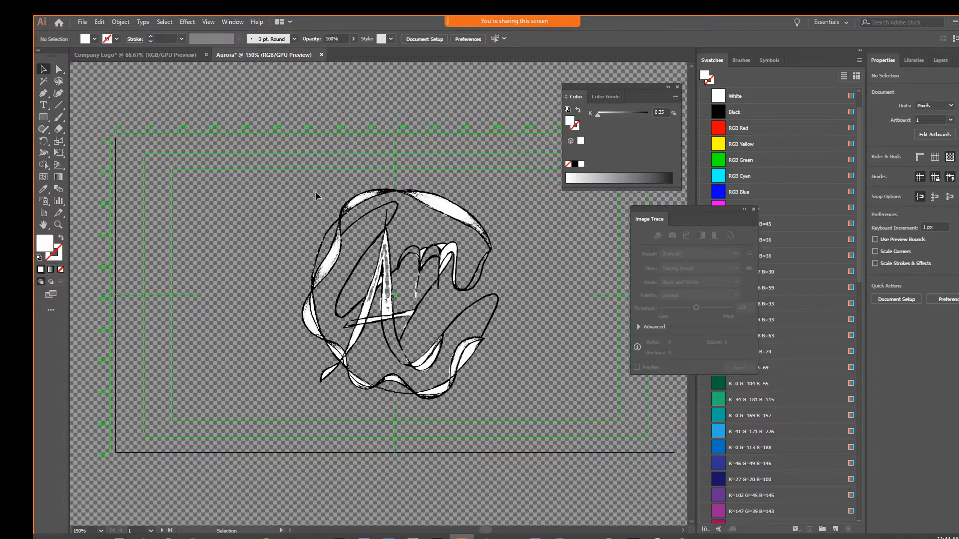
{"action": "key", "text": "ctrl+a"}
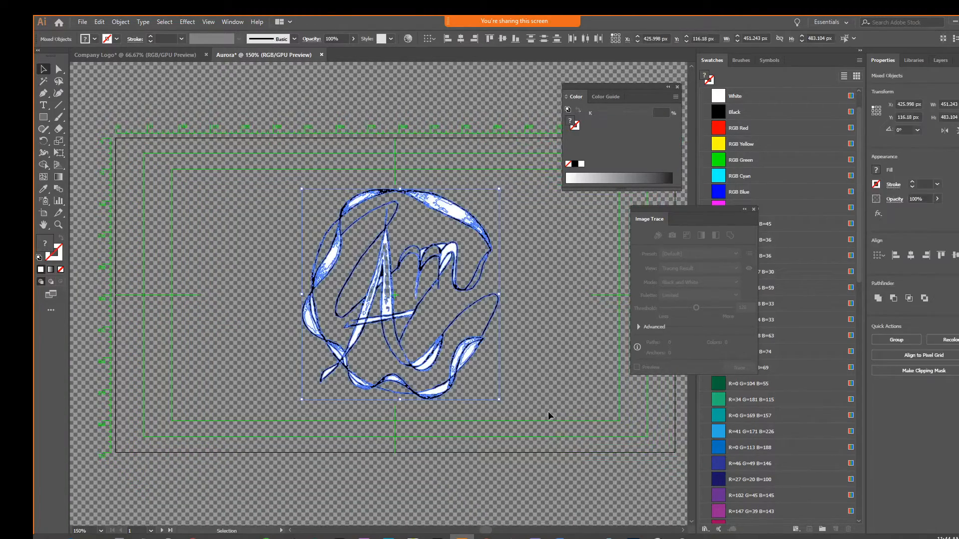
{"action": "key", "text": "ctrl+equal"}
{"action": "key", "text": "ctrl+equal"}
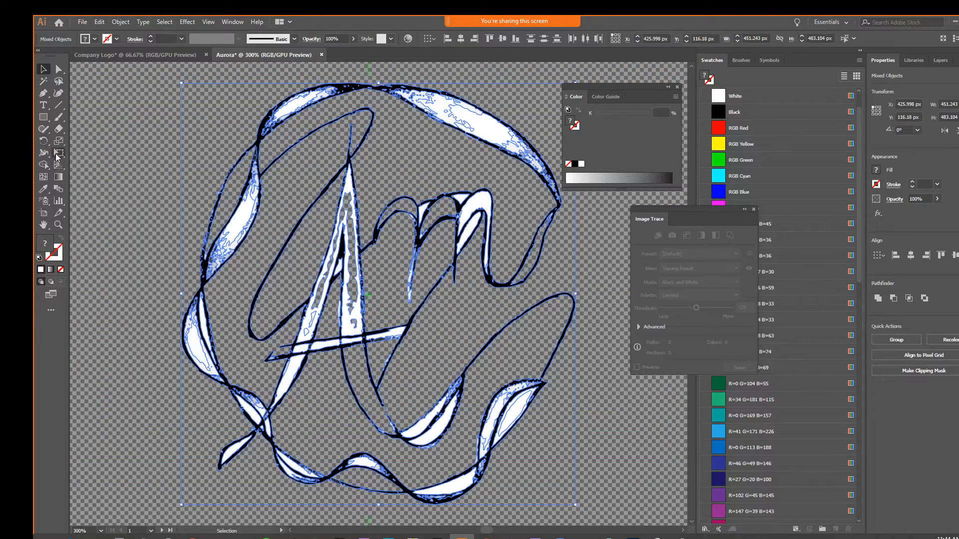
{"action": "left_click", "coordinate": [59, 131]}
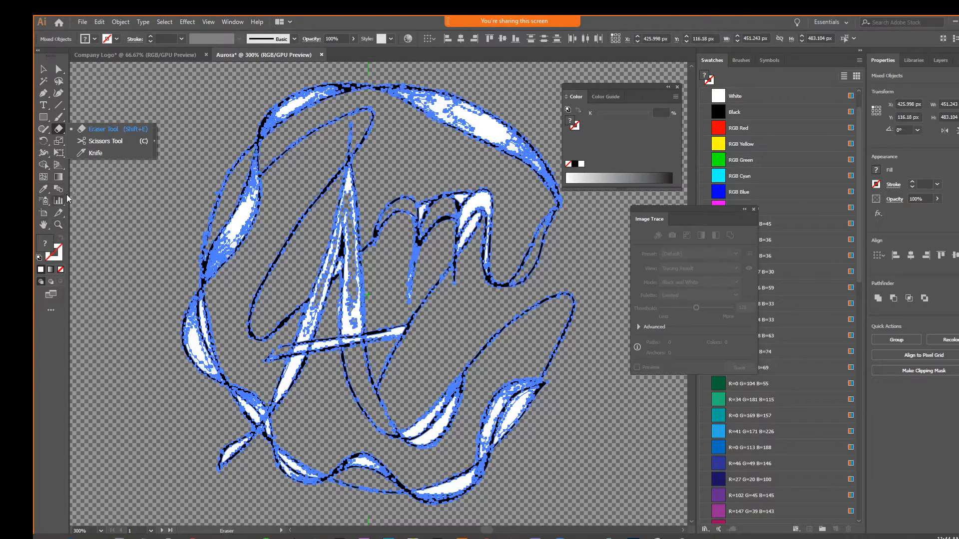
{"action": "left_click", "coordinate": [48, 192]}
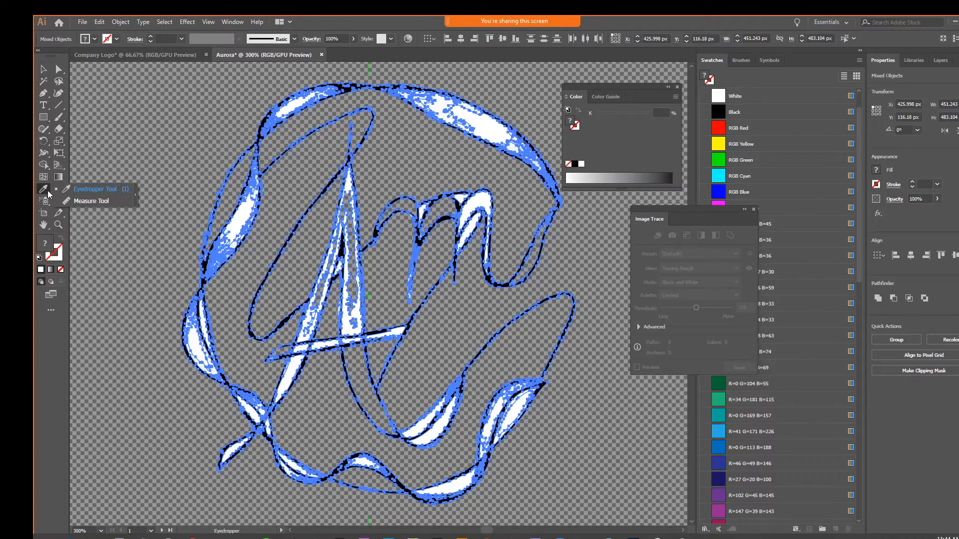
{"action": "left_click", "coordinate": [50, 311]}
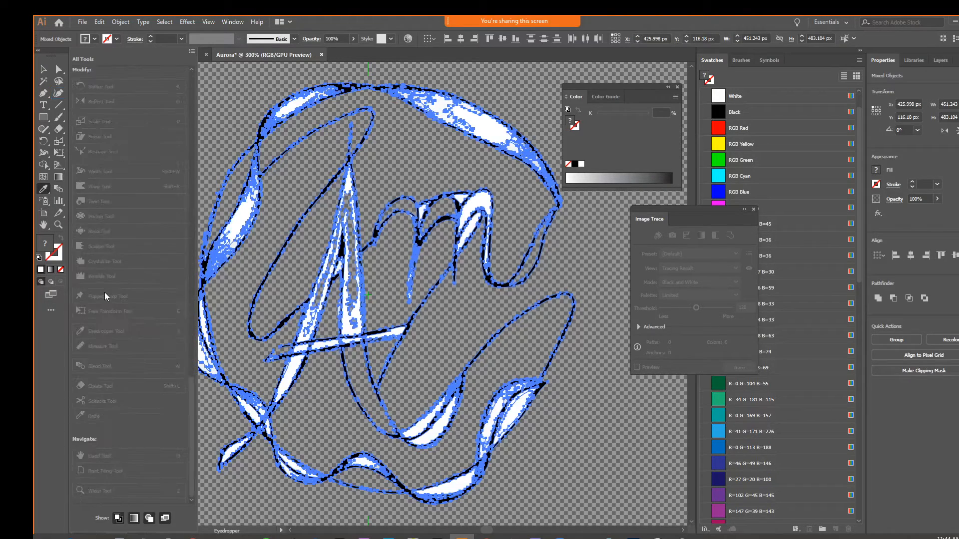
{"action": "scroll", "coordinate": [105, 293], "scroll_direction": "up", "scroll_amount": 10}
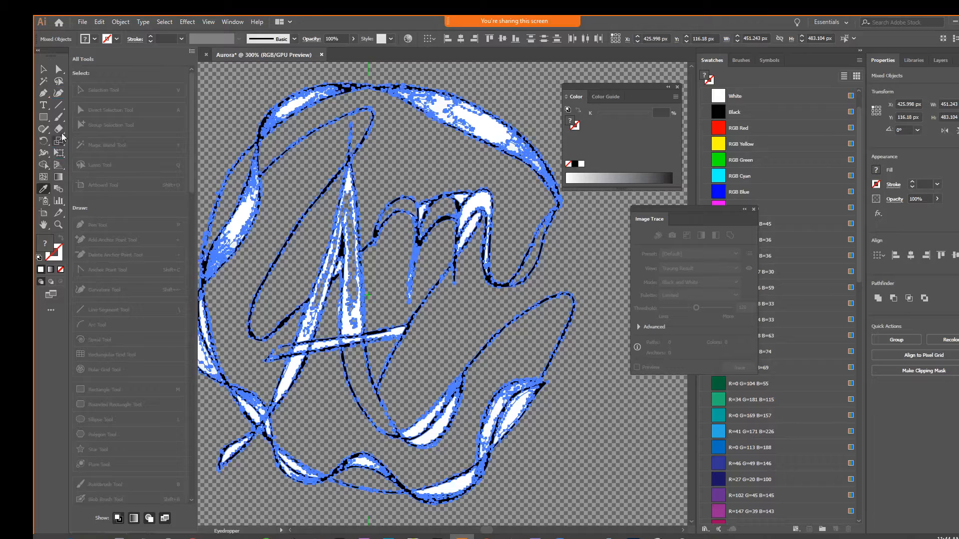
{"action": "left_click", "coordinate": [43, 128]}
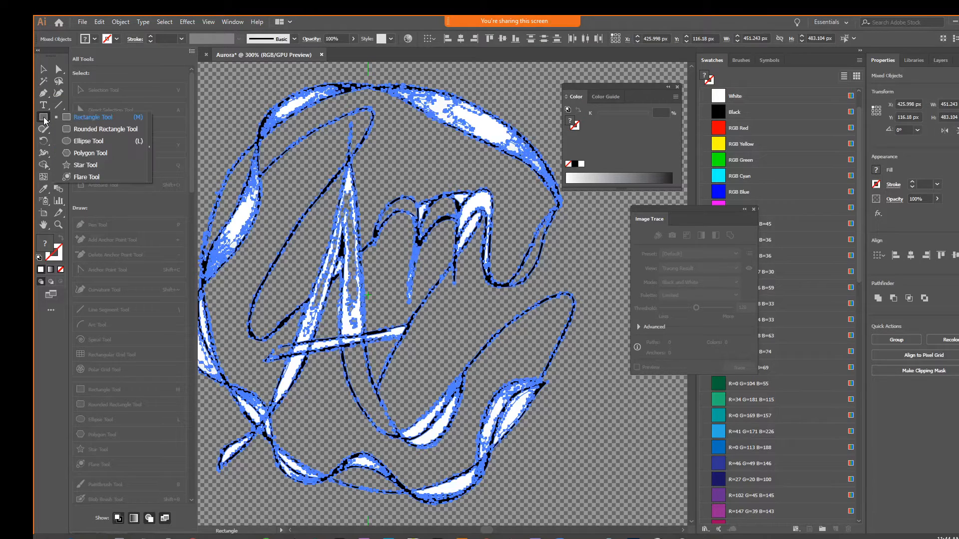
{"action": "key", "text": "ctrl+shift+a"}
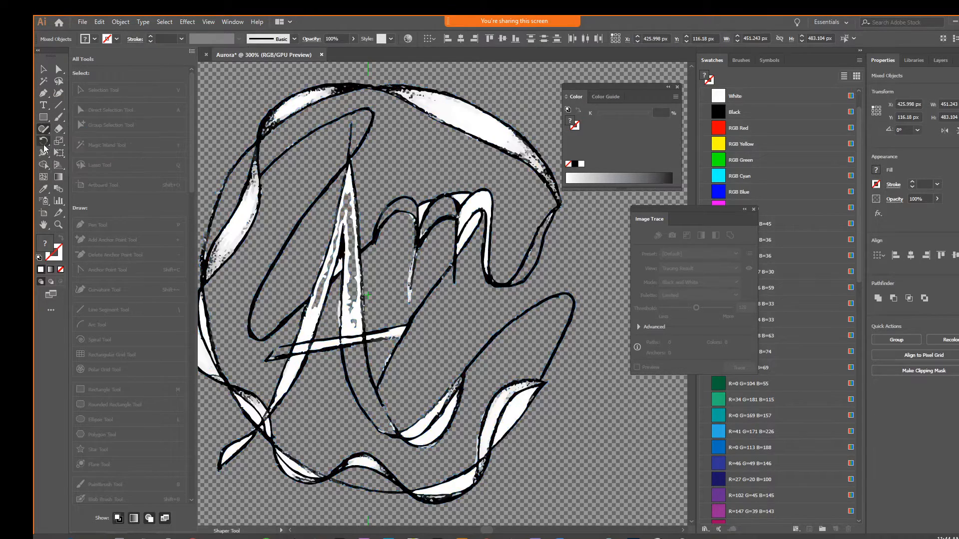
Step: Set the fill to medium gray, about 49% black, and try the Live Paint Bucket inside the A's left loop
{"action": "left_click", "coordinate": [44, 141]}
{"action": "left_click", "coordinate": [46, 166]}
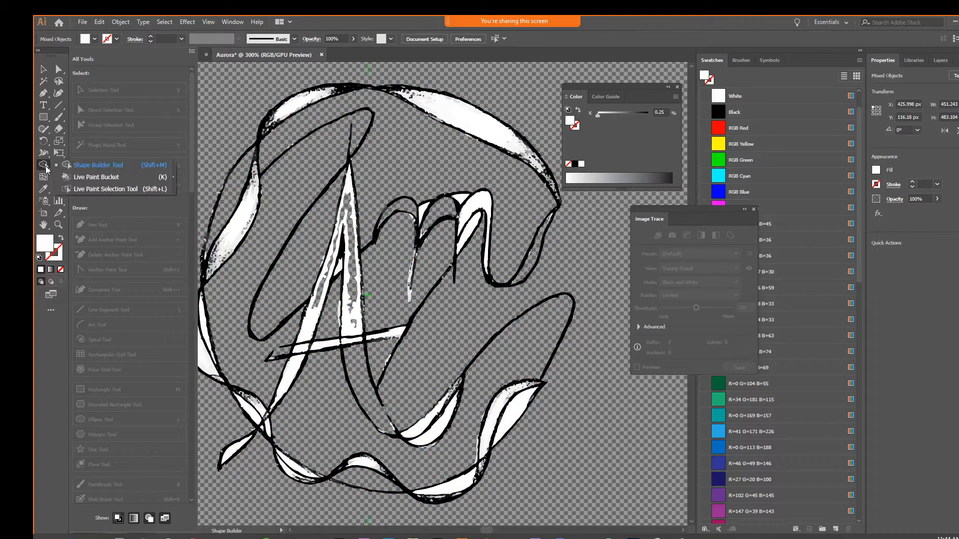
{"action": "left_click", "coordinate": [88, 177]}
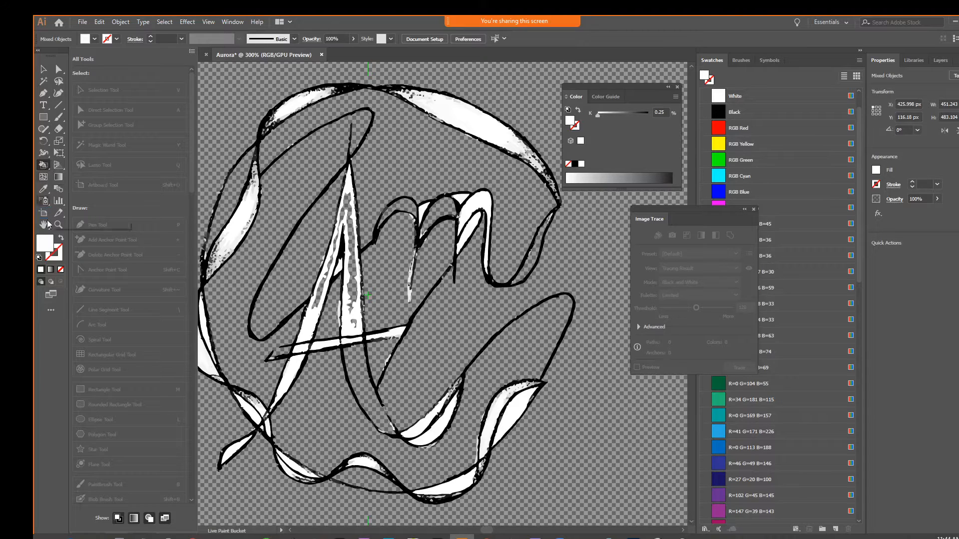
{"action": "double_click", "coordinate": [46, 244]}
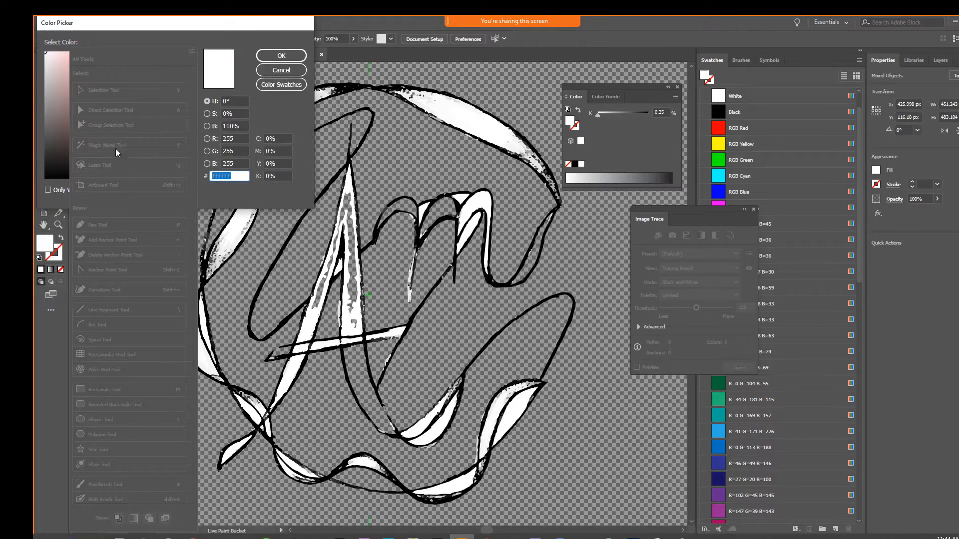
{"action": "left_click", "coordinate": [65, 104]}
{"action": "left_click", "coordinate": [281, 55]}
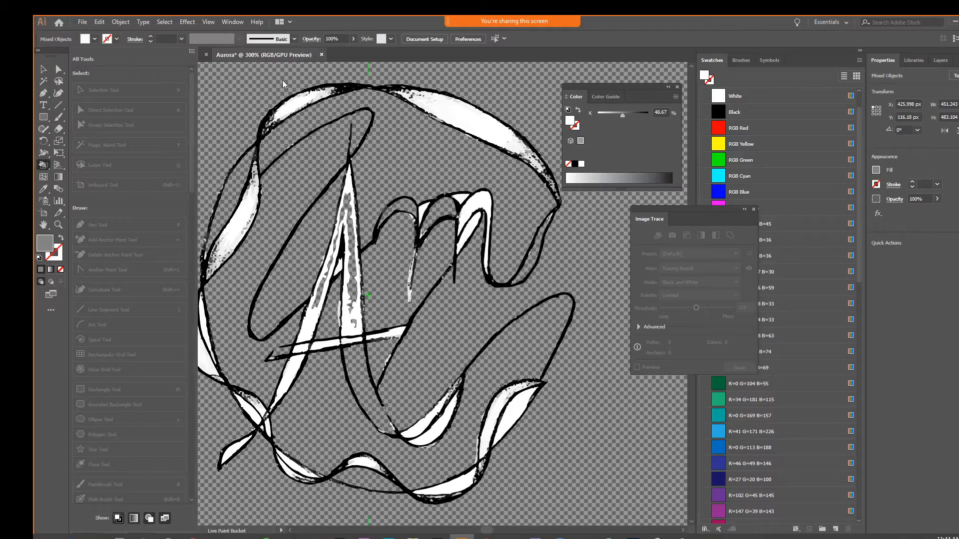
{"action": "left_click", "coordinate": [309, 168]}
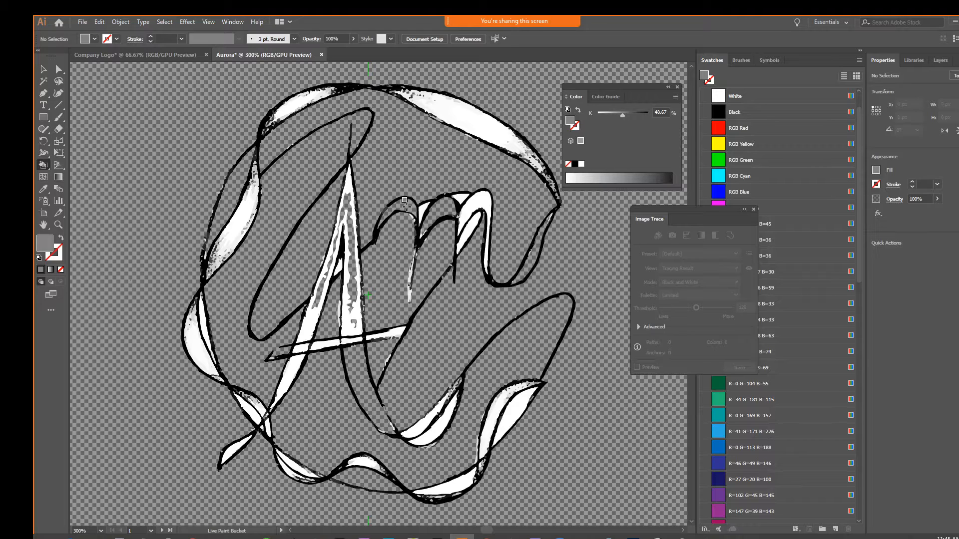
Step: Save the Aurora document in Illustrator CC format with PDF compatibility, embedded ICC profiles and compression
{"action": "key", "text": "ctrl+1"}
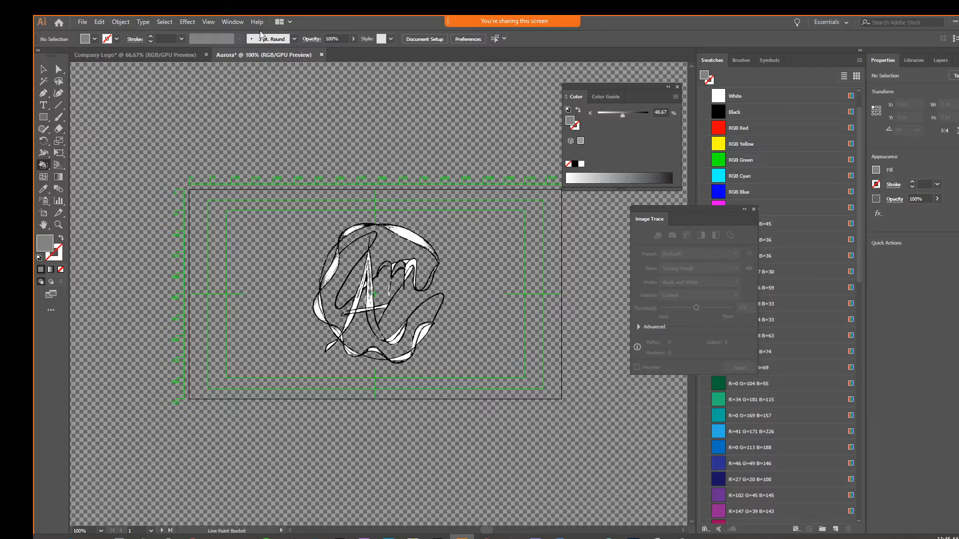
{"action": "left_click", "coordinate": [81, 23]}
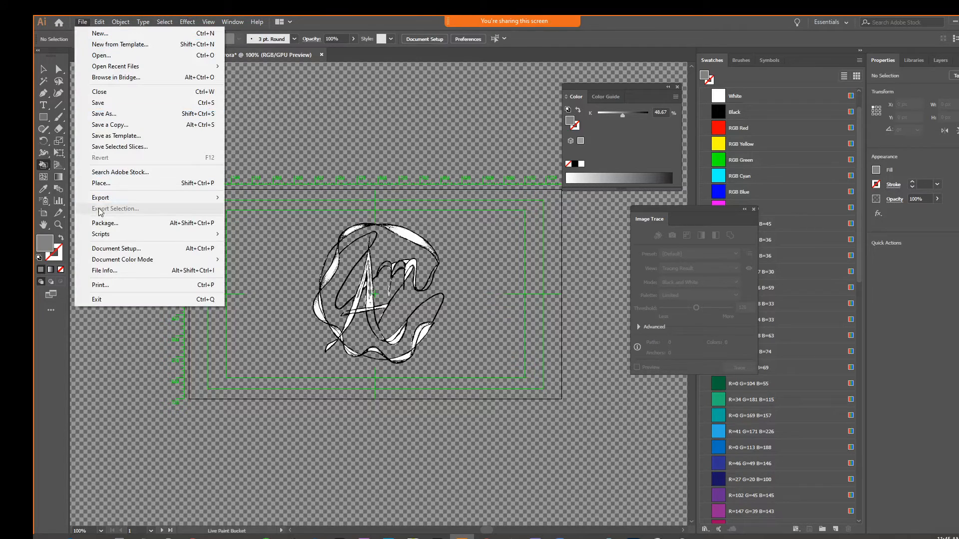
{"action": "left_click", "coordinate": [108, 102]}
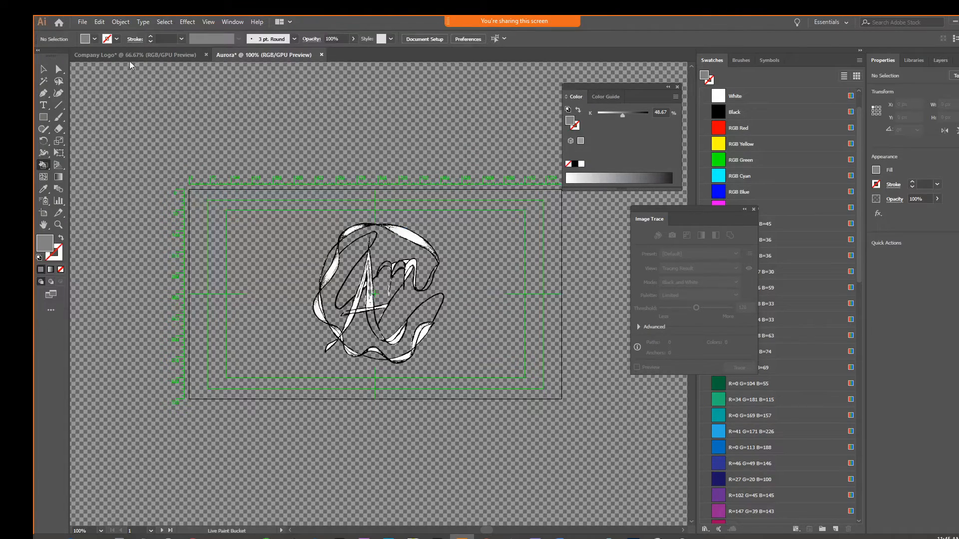
{"action": "key", "text": "ctrl+s"}
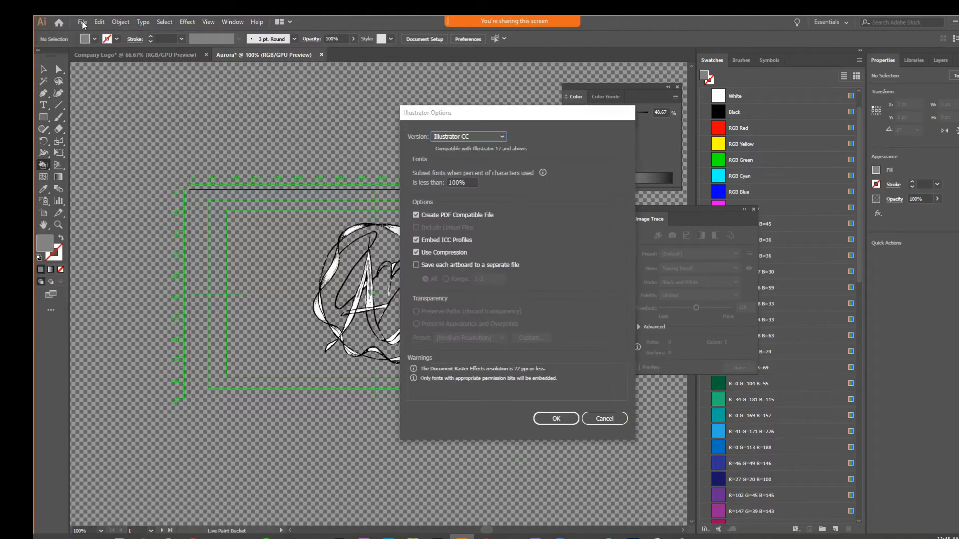
{"action": "left_click", "coordinate": [553, 421]}
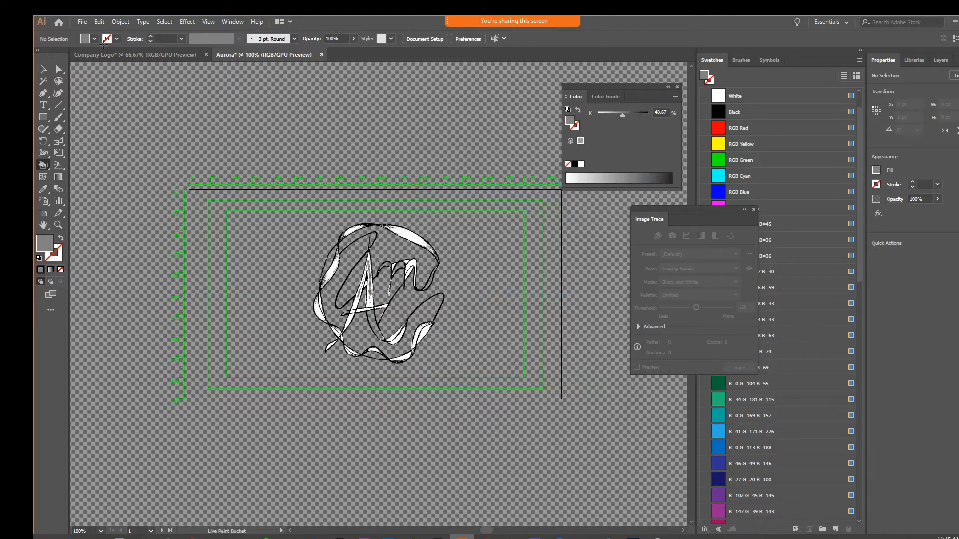
{"action": "left_click", "coordinate": [82, 22]}
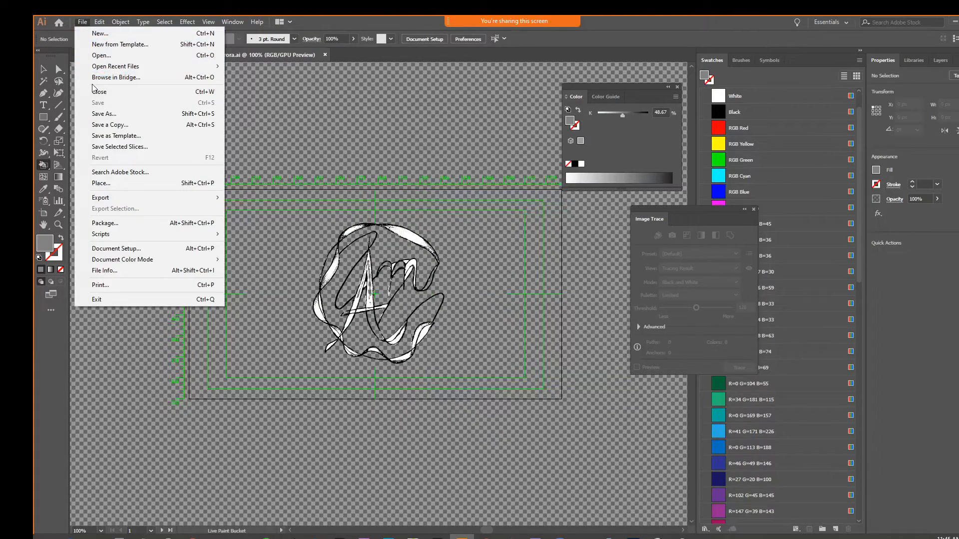
{"action": "left_click", "coordinate": [103, 114]}
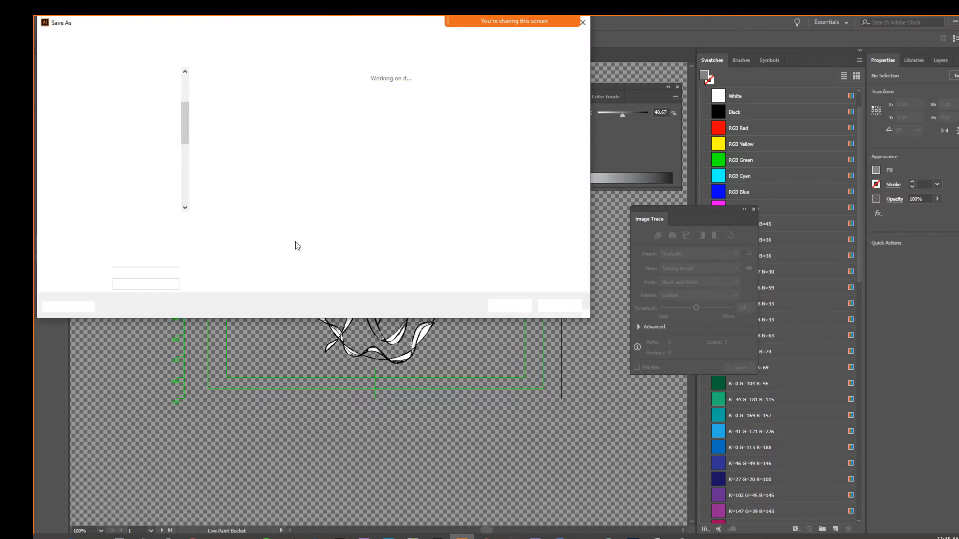
{"action": "left_click", "coordinate": [184, 236]}
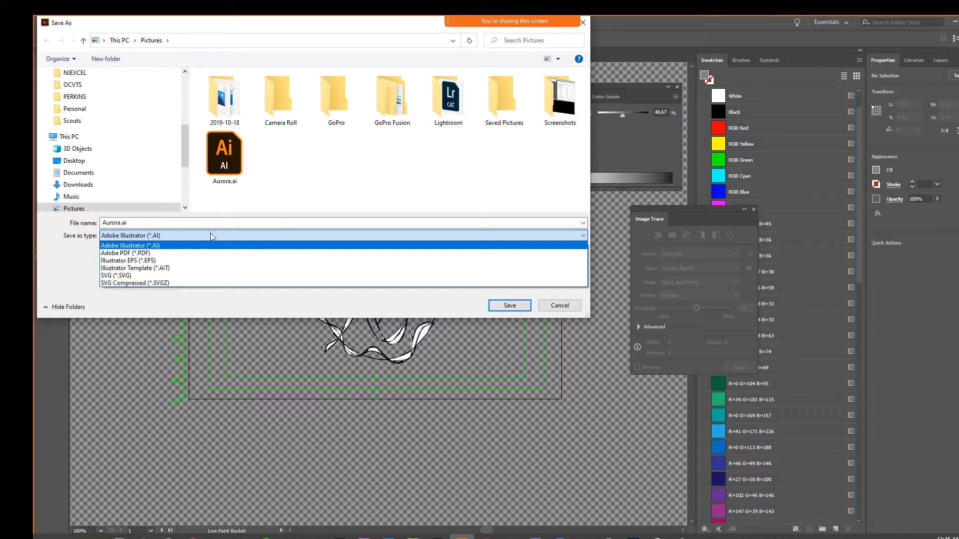
{"action": "left_click", "coordinate": [559, 306]}
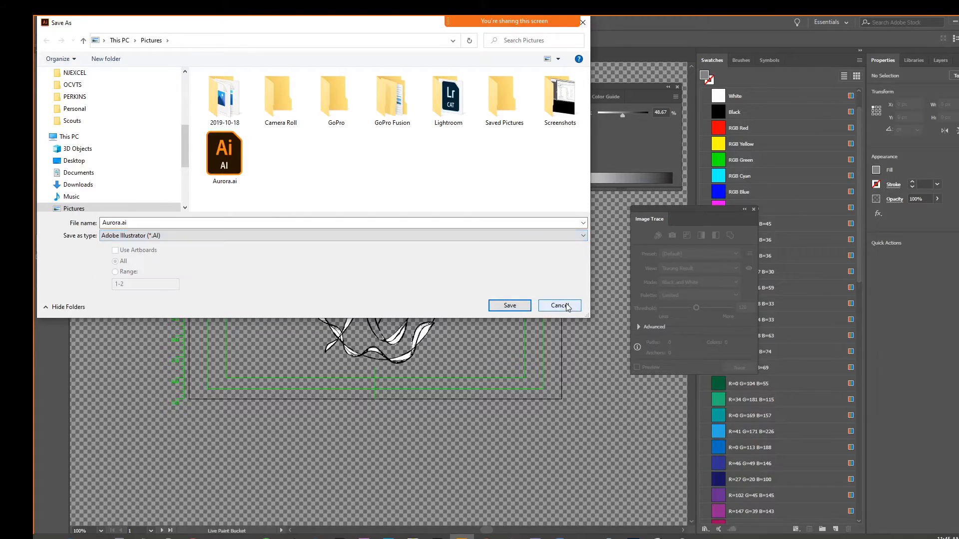
{"action": "left_click", "coordinate": [559, 305]}
Step: Export the logo as Aurora.png to the Pictures folder at 72 ppi, with type-optimized anti-aliasing and a transparent background
{"action": "left_click", "coordinate": [85, 24]}
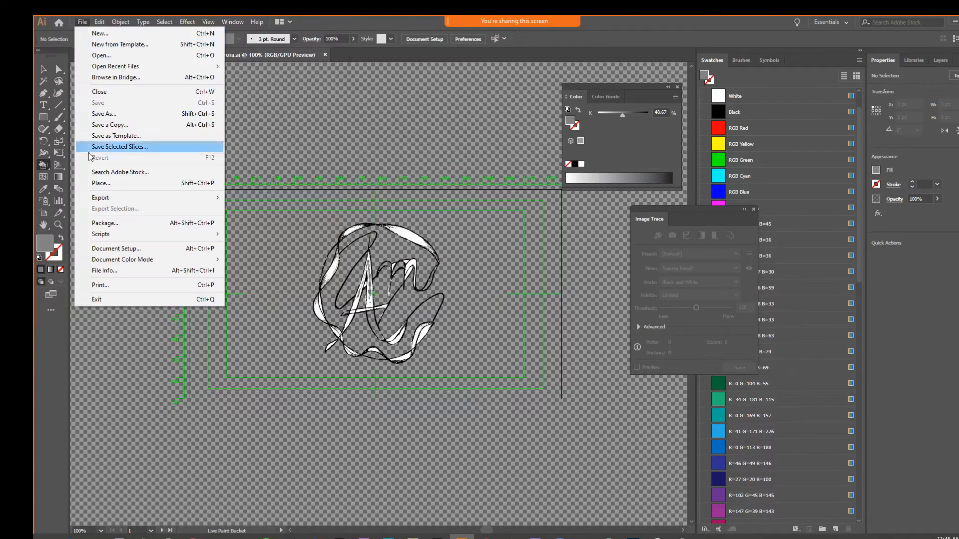
{"action": "mouse_move", "coordinate": [144, 204]}
{"action": "left_click", "coordinate": [263, 210]}
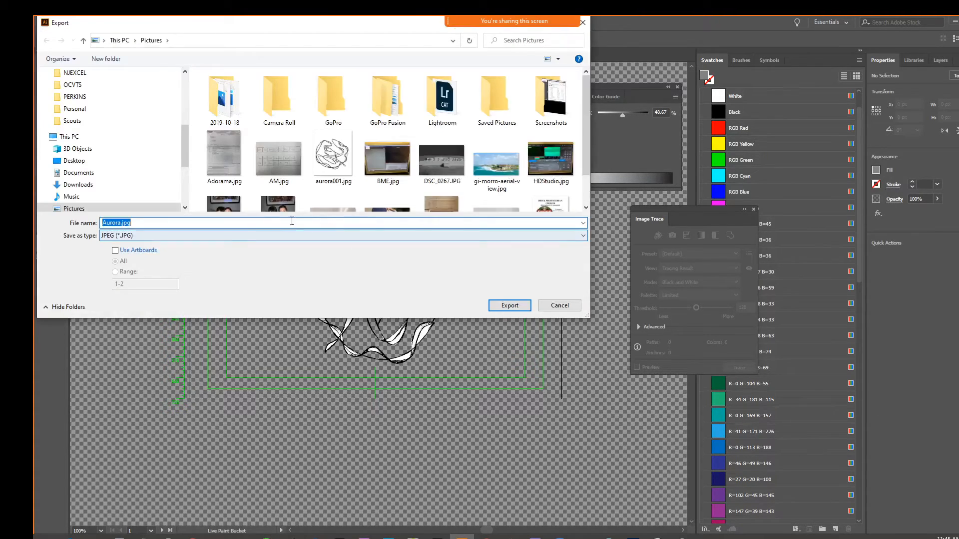
{"action": "left_click", "coordinate": [214, 238]}
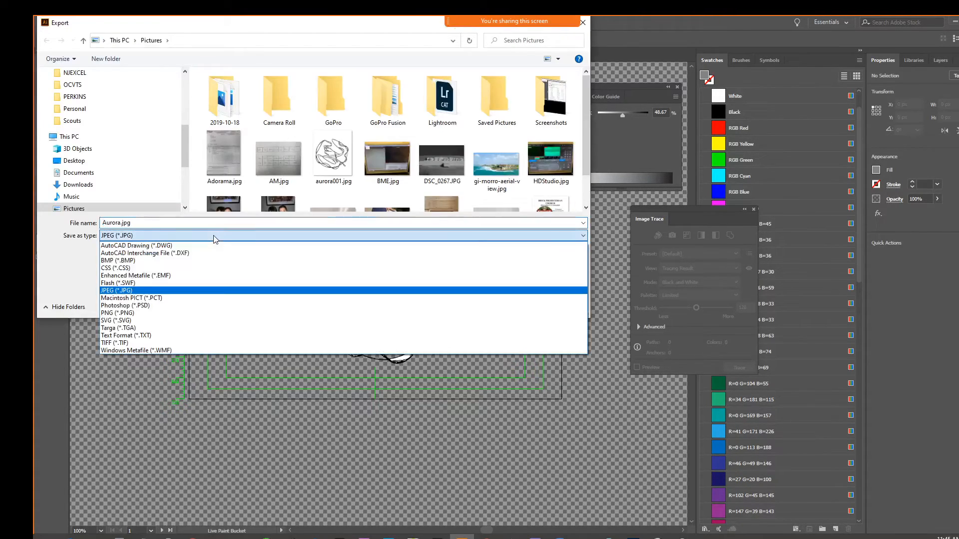
{"action": "left_click", "coordinate": [192, 313]}
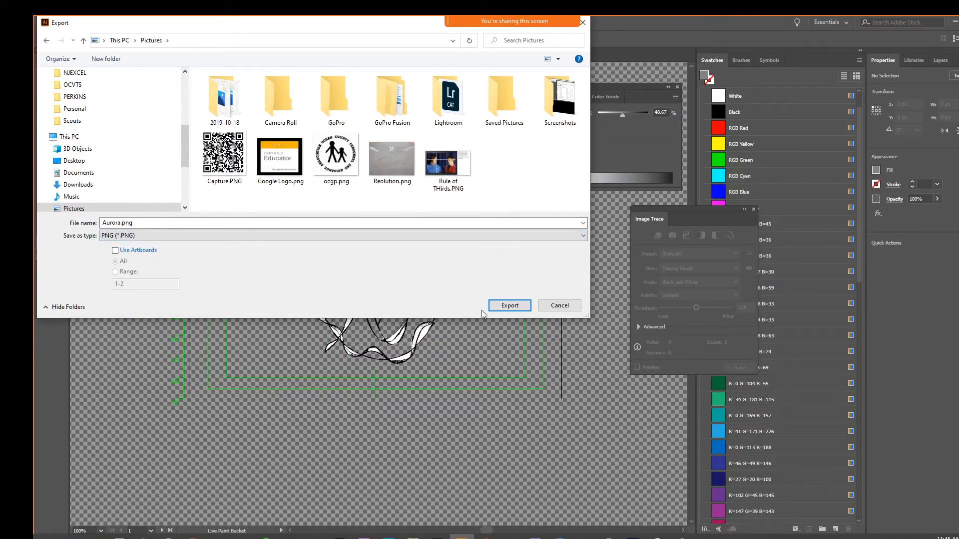
{"action": "left_click", "coordinate": [509, 305]}
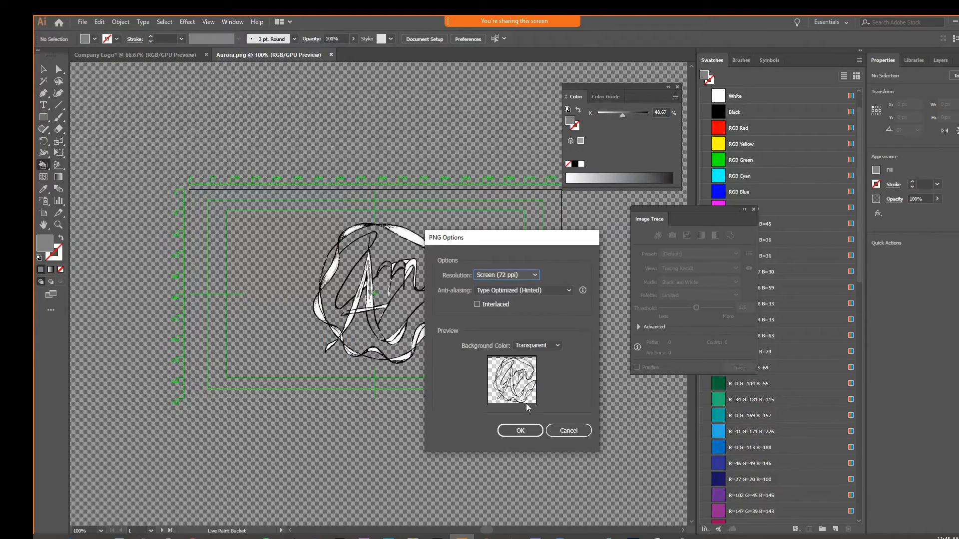
{"action": "left_click", "coordinate": [519, 433]}
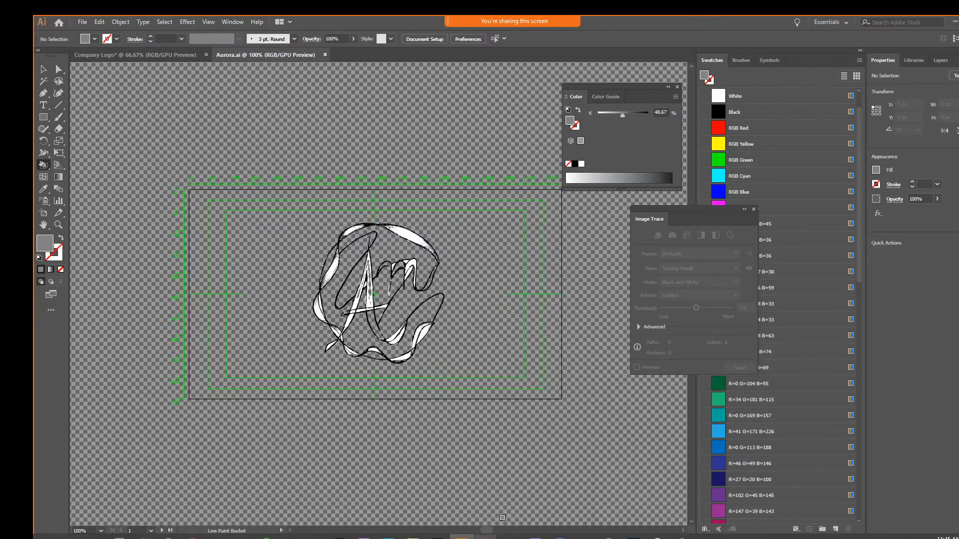
Step: Switch to the browser and open the Illustrator Logos album linked in the 10/20/20-Tuesday Google Classroom post
{"action": "mouse_move", "coordinate": [487, 534]}
{"action": "left_click", "coordinate": [449, 477]}
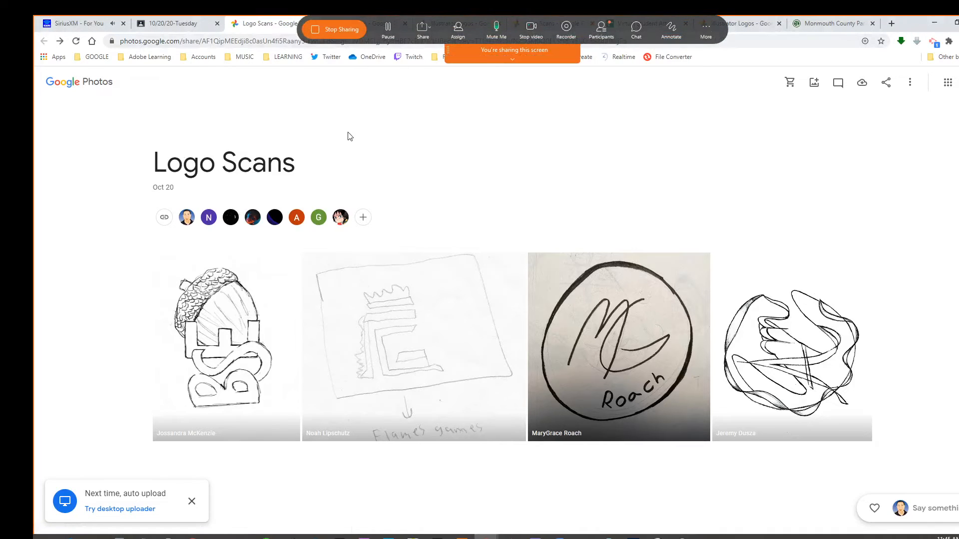
{"action": "left_click", "coordinate": [192, 25]}
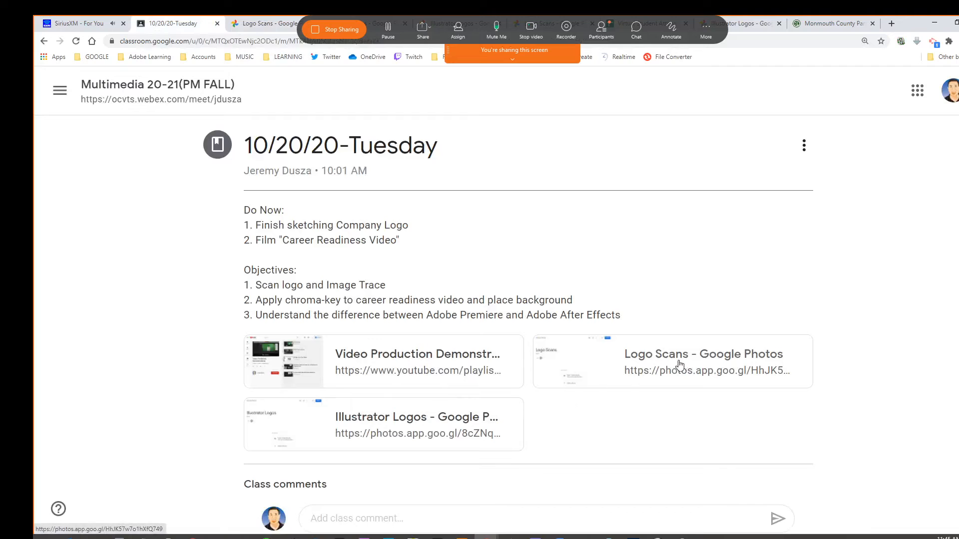
{"action": "left_click", "coordinate": [402, 427]}
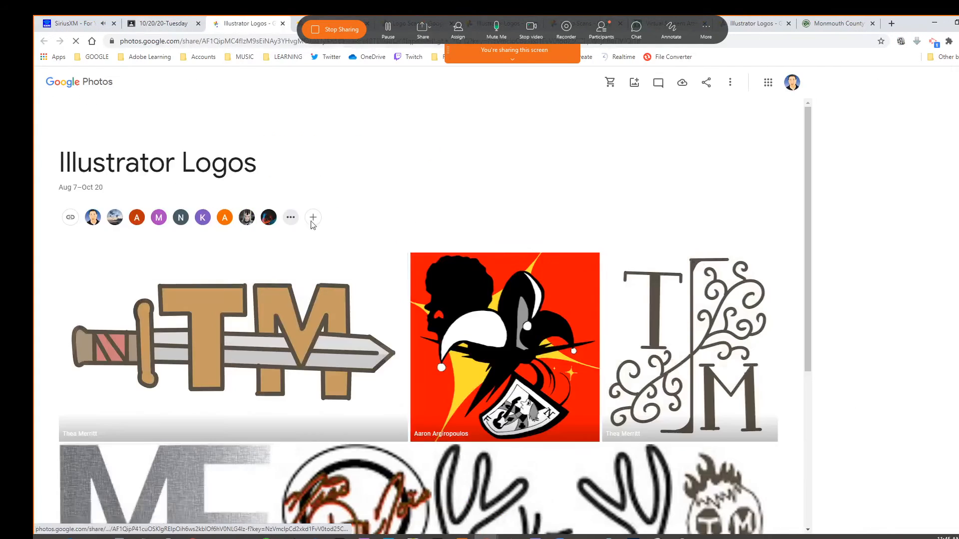
Step: Upload Aurora.png from the computer's Pictures folder to the Illustrator Logos album and check the album's logos
{"action": "left_click", "coordinate": [633, 83]}
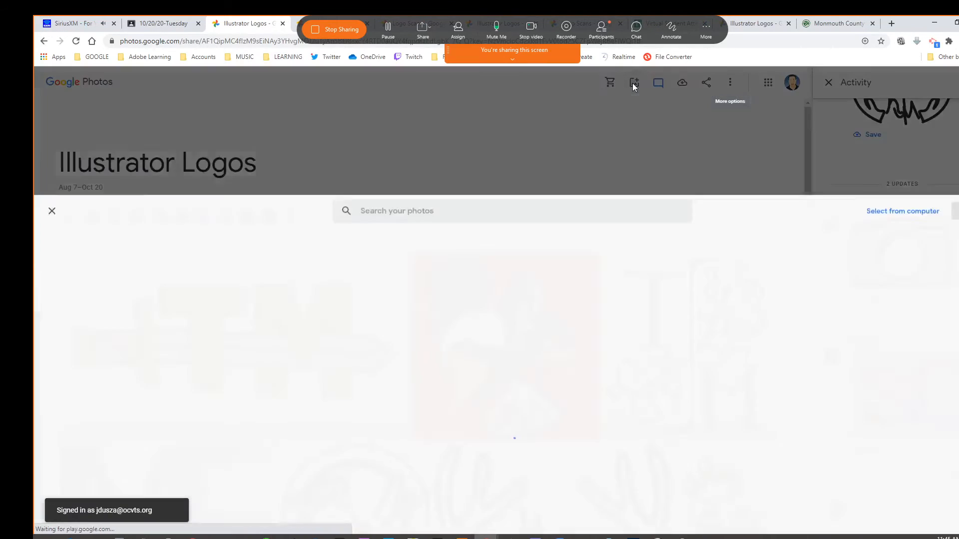
{"action": "left_click", "coordinate": [893, 82]}
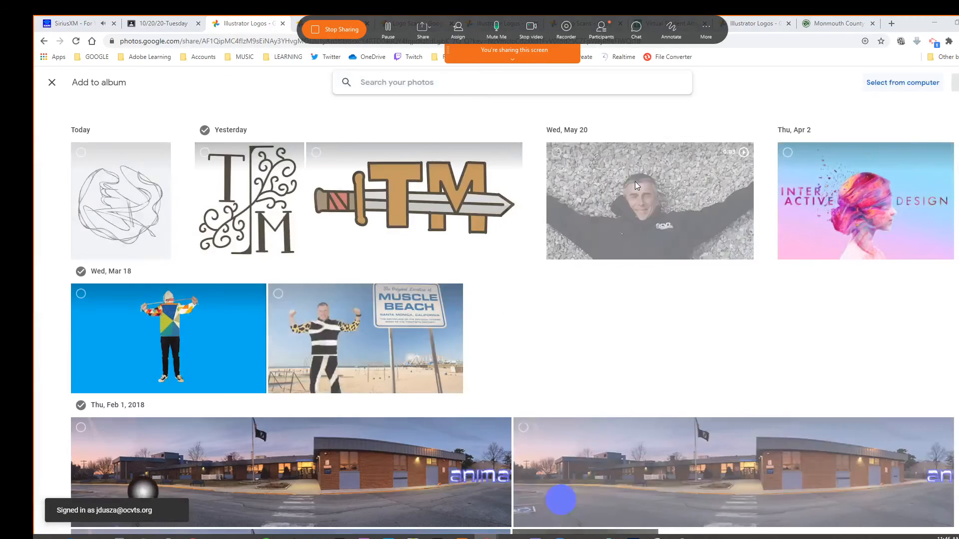
{"action": "left_click", "coordinate": [269, 214]}
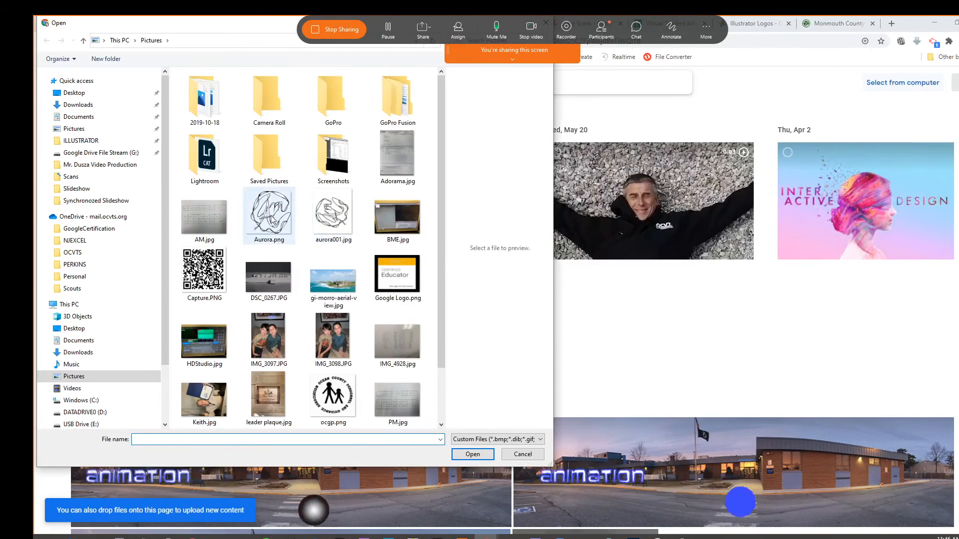
{"action": "key", "text": "Return"}
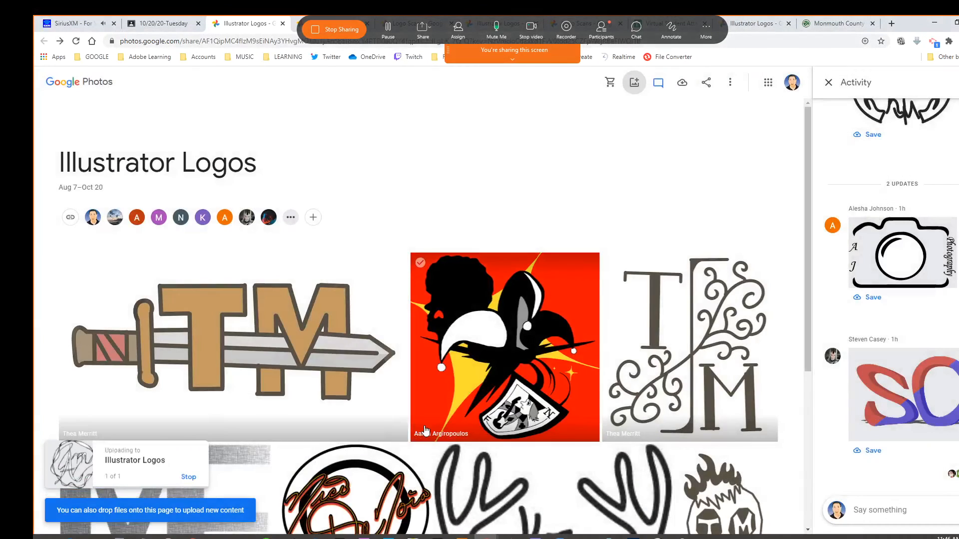
{"action": "scroll", "coordinate": [398, 391], "scroll_direction": "down", "scroll_amount": 7}
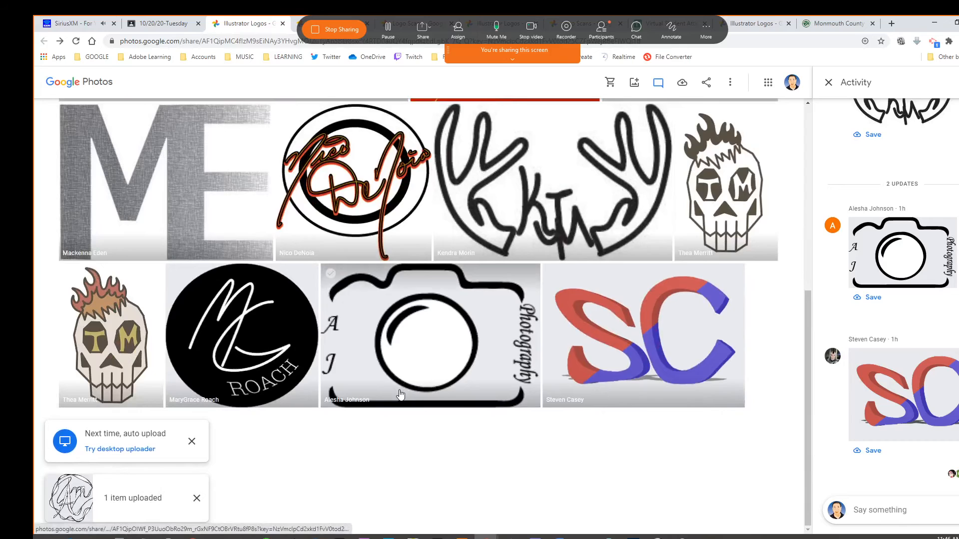
{"action": "scroll", "coordinate": [190, 448], "scroll_direction": "up", "scroll_amount": 1}
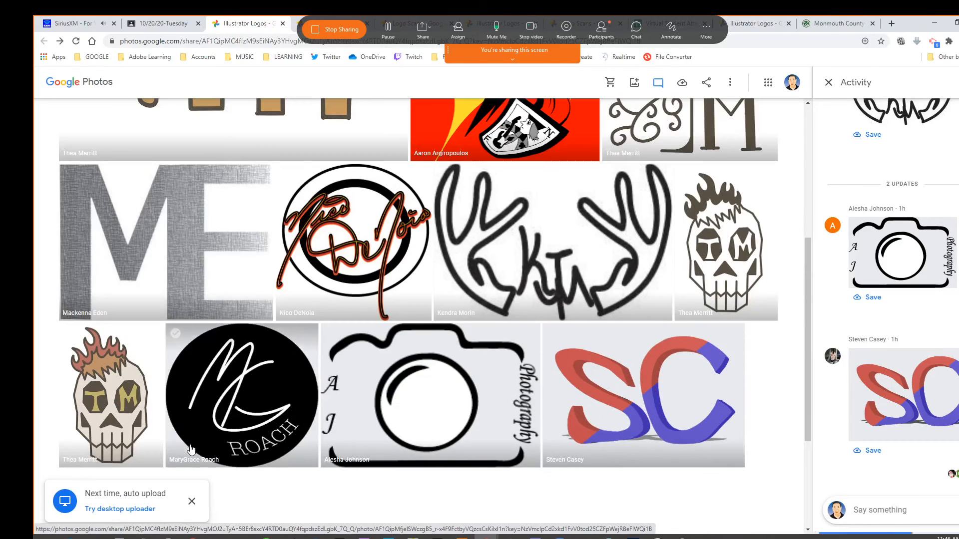
{"action": "scroll", "coordinate": [332, 449], "scroll_direction": "down", "scroll_amount": 3}
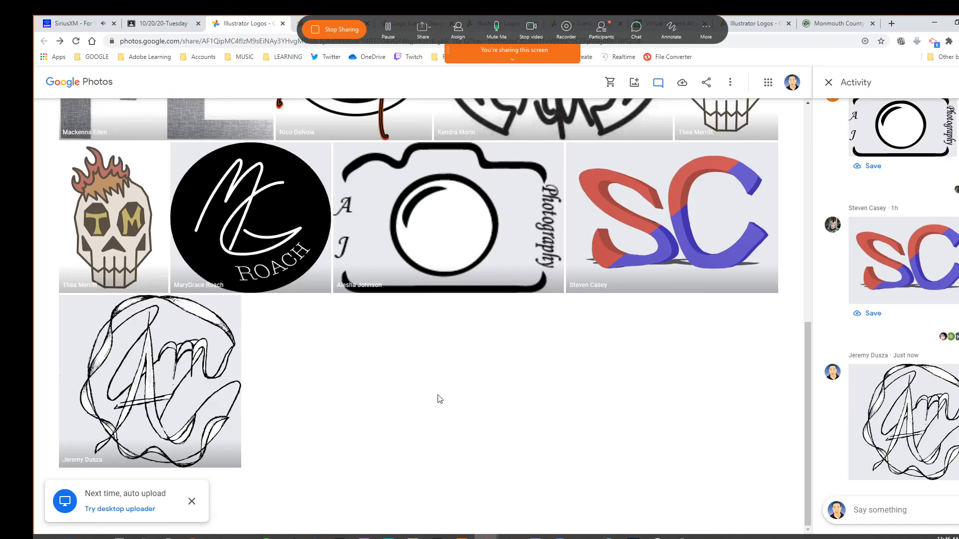
{"action": "scroll", "coordinate": [393, 382], "scroll_direction": "up", "scroll_amount": 10}
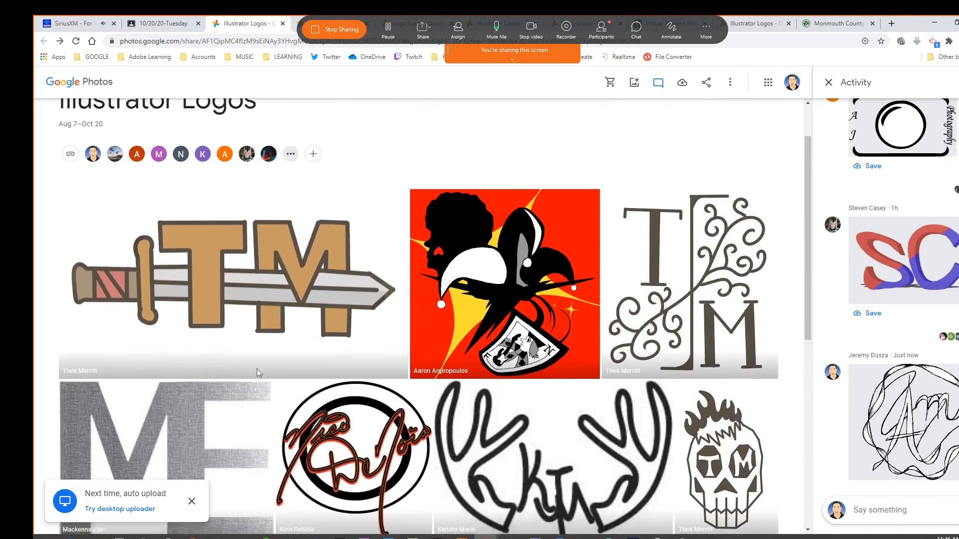